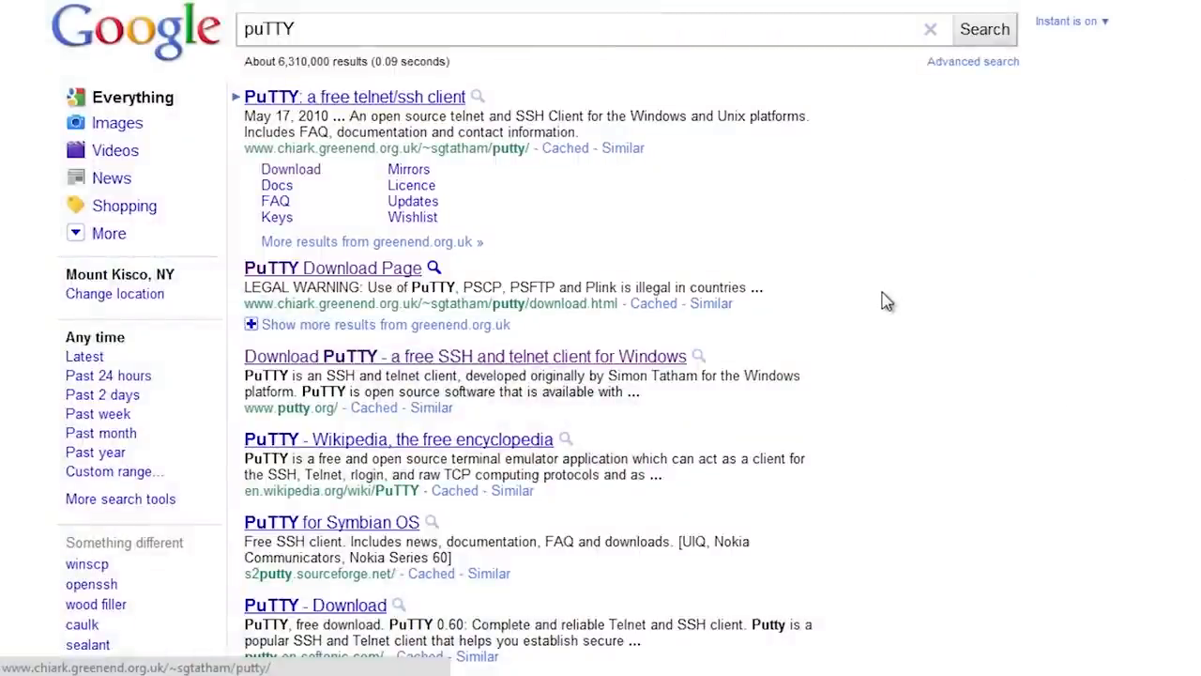
Step: Open the PuTTY Download Page result from Google Search
click(354, 272)
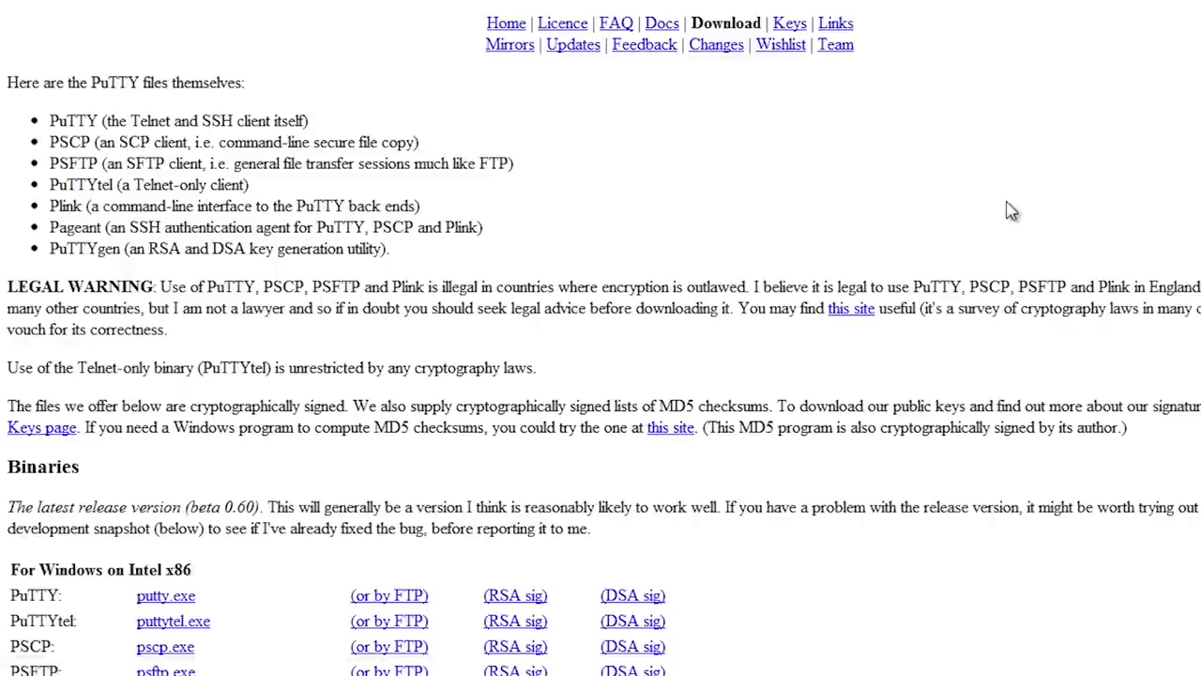
scroll(1011, 210, down, 3)
scroll(1012, 210, down, 3)
scroll(1011, 211, down, 3)
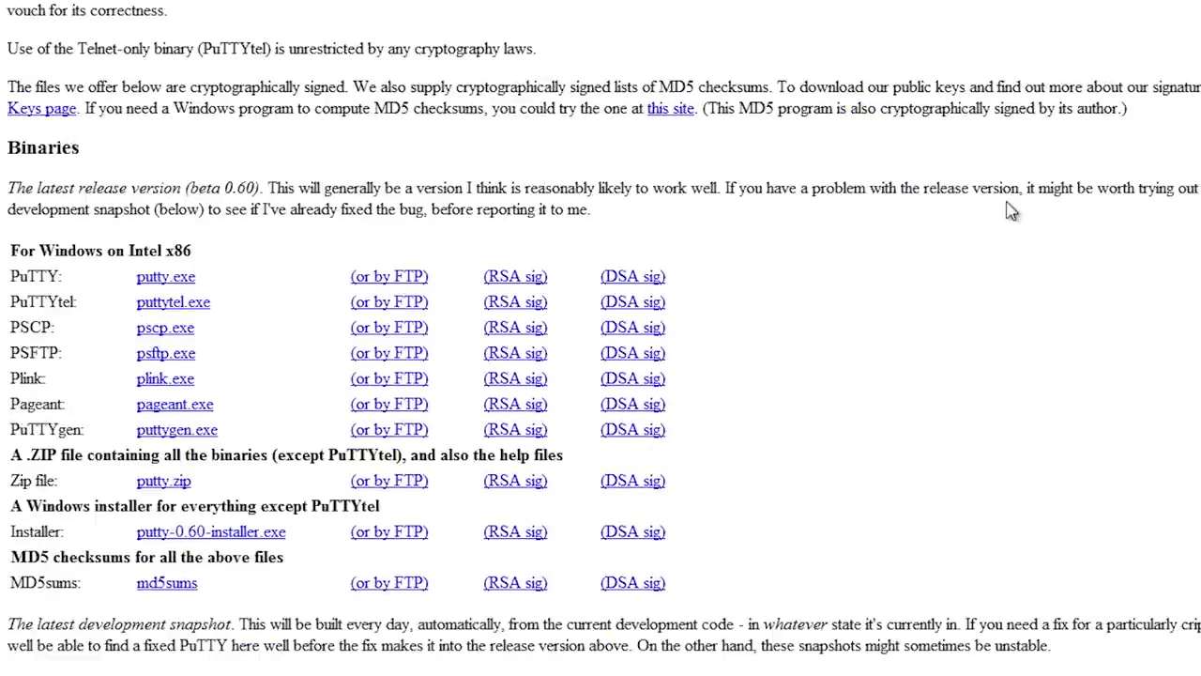
scroll(1011, 210, down, 3)
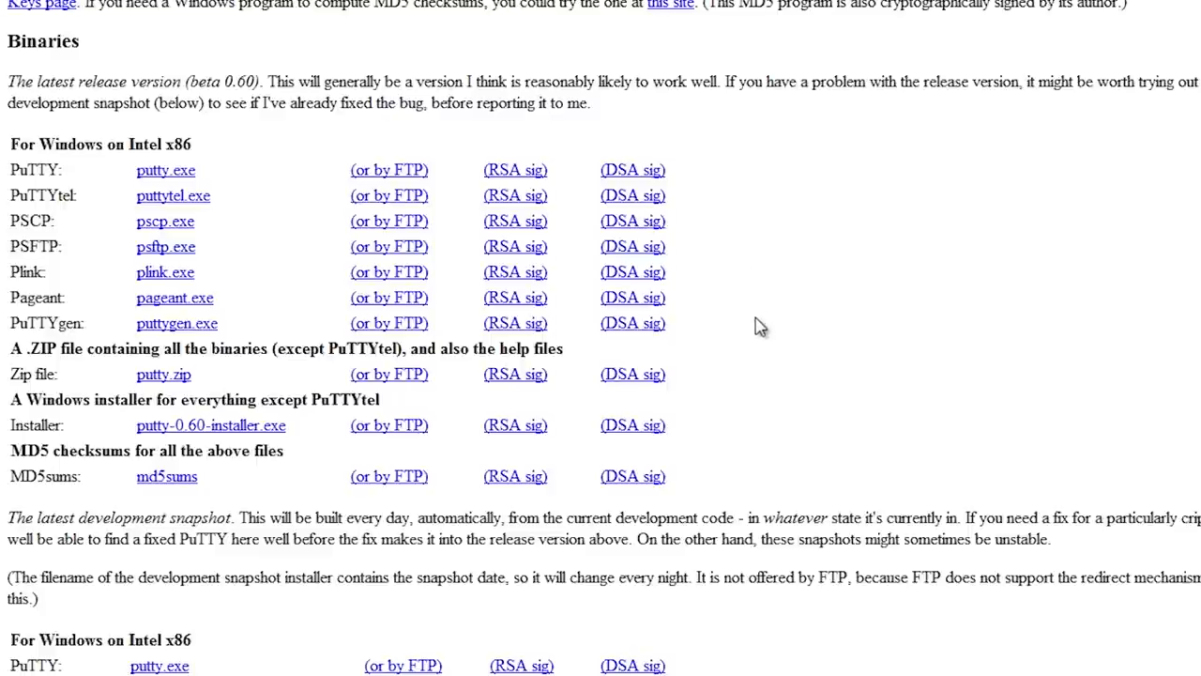
key(super)
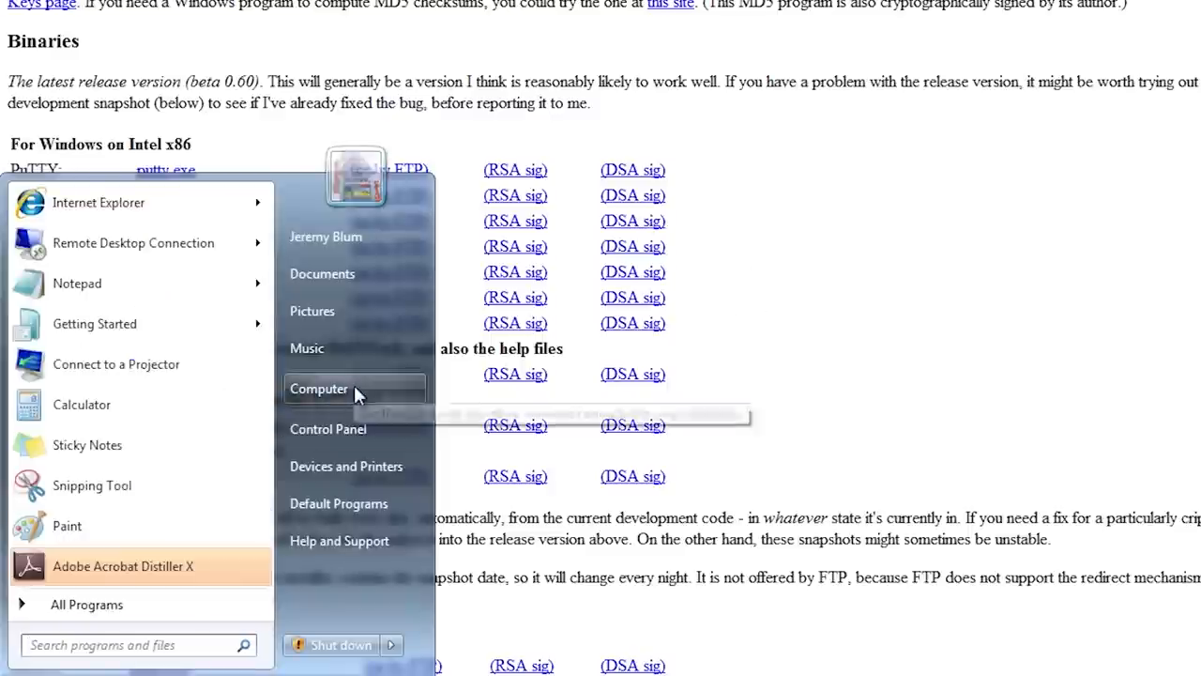
right_click(354, 390)
click(420, 566)
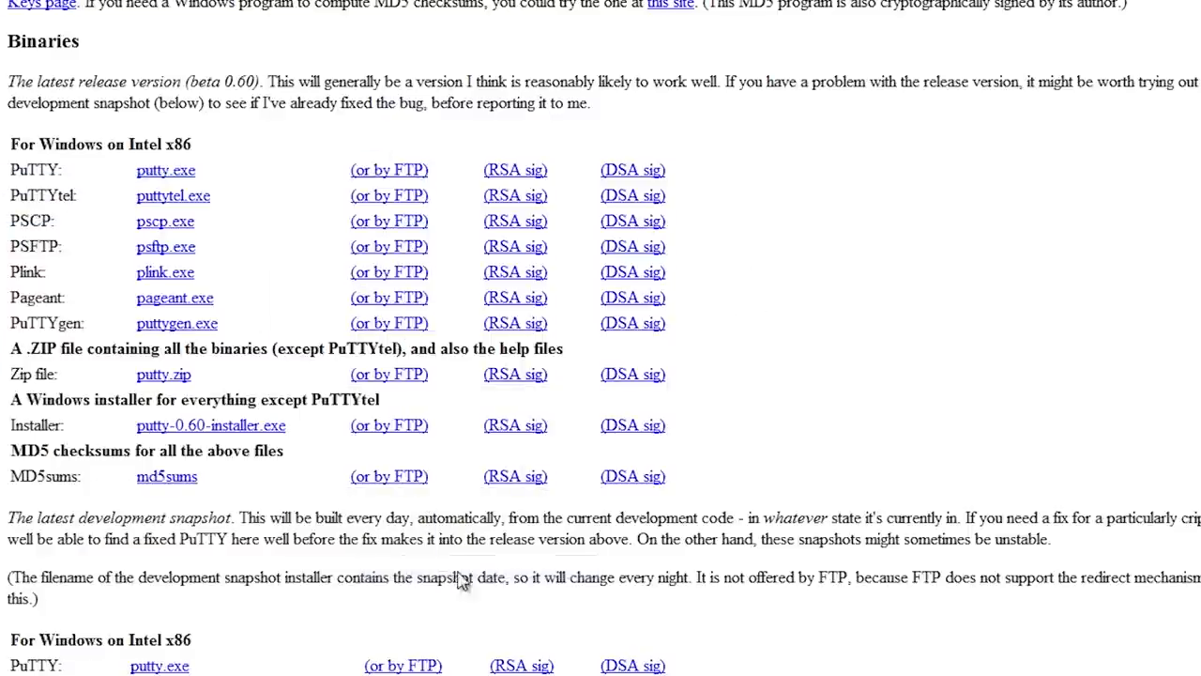
click(336, 88)
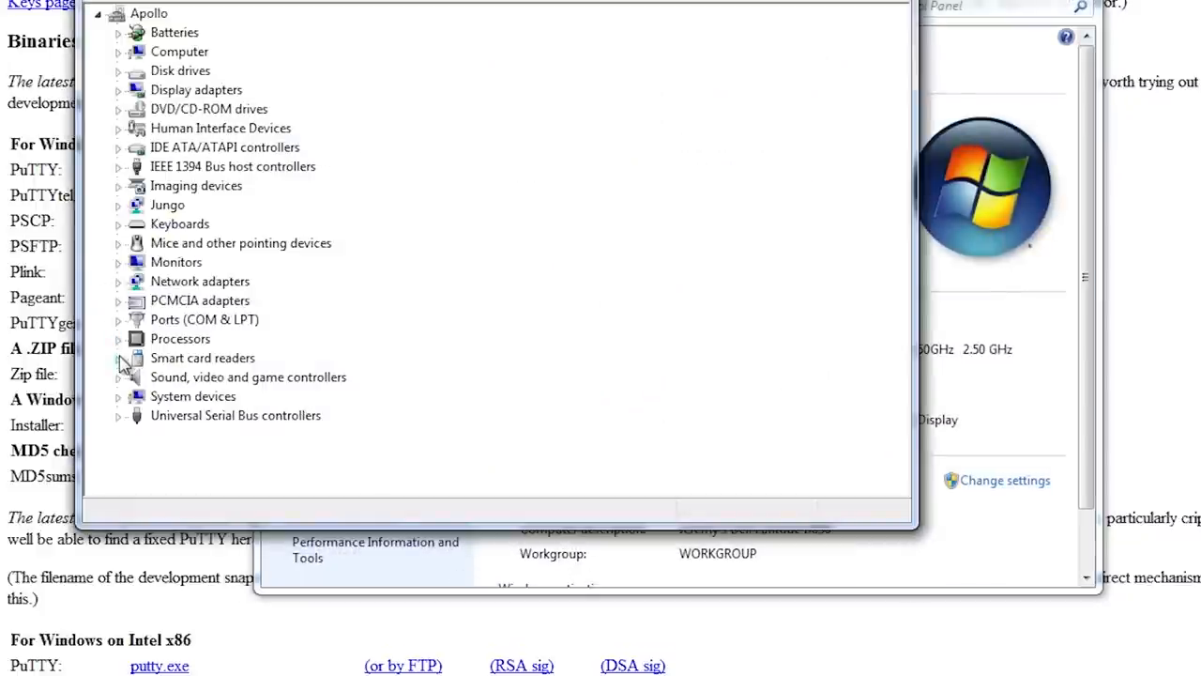
click(119, 320)
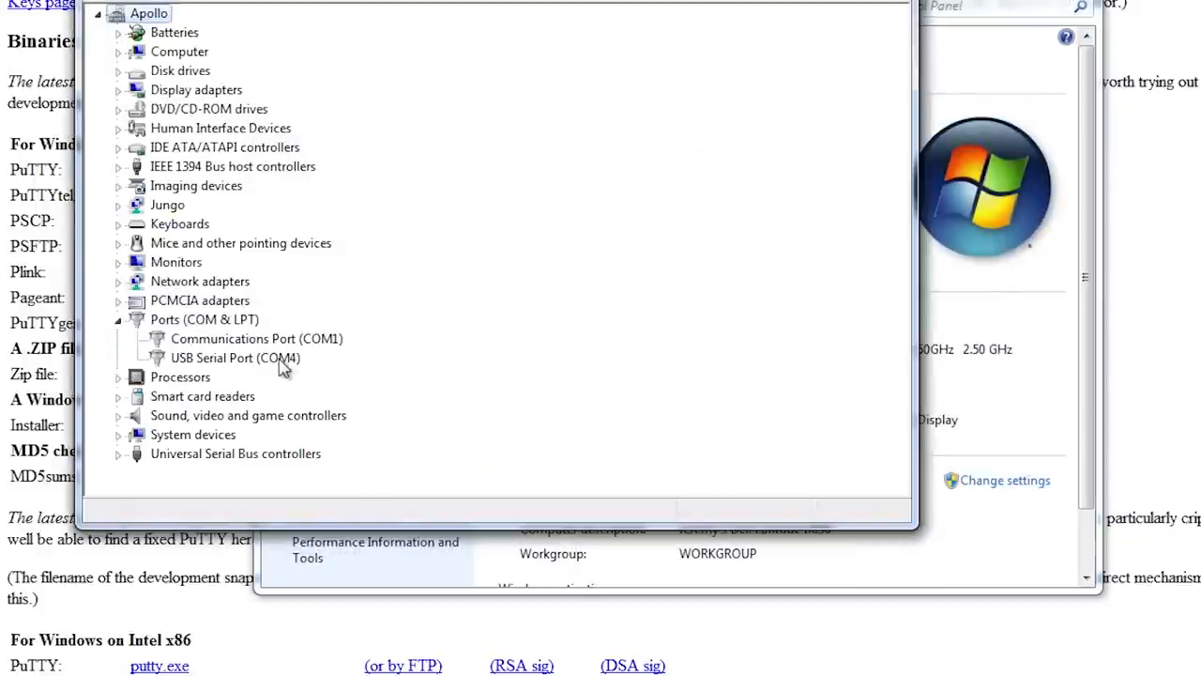
click(242, 362)
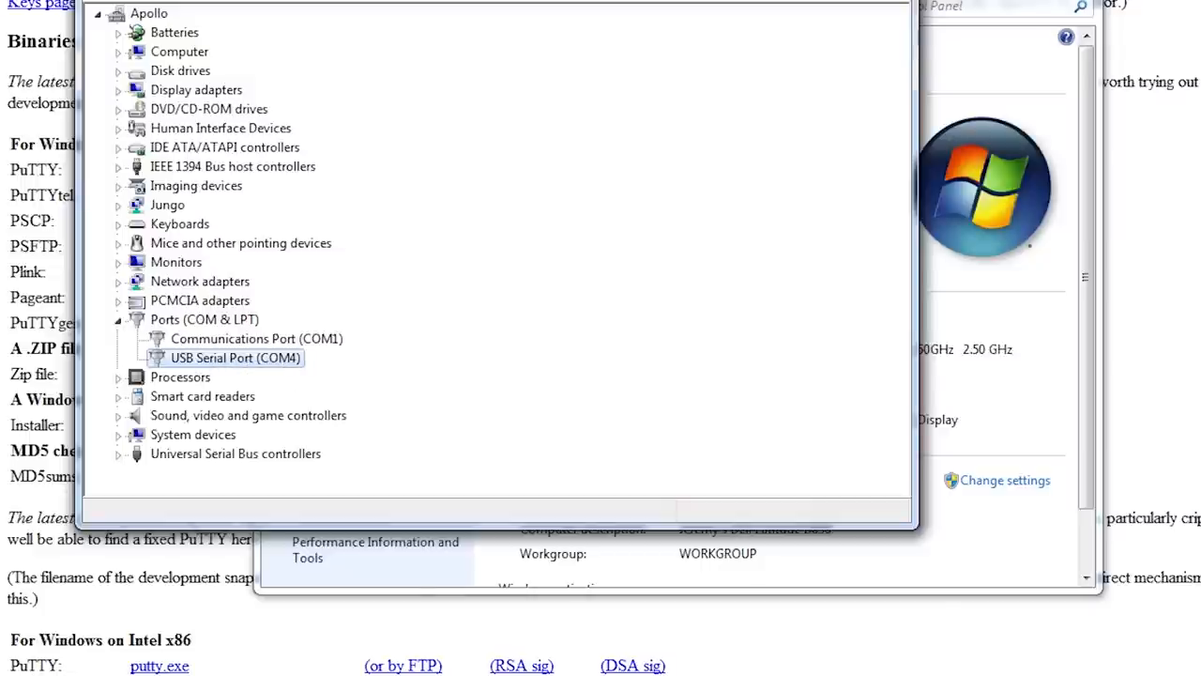
key(alt+F4)
key(alt+F4)
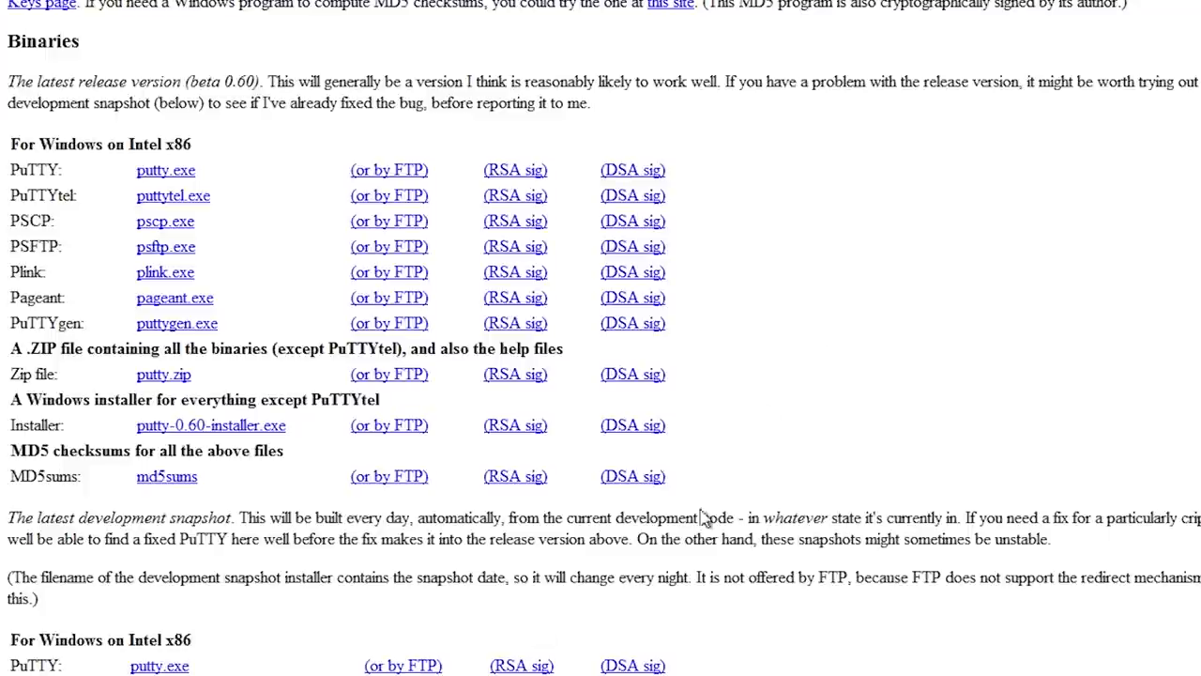
Step: Launch PuTTY and choose a Serial connection on line COM4 at 9600
key(super)
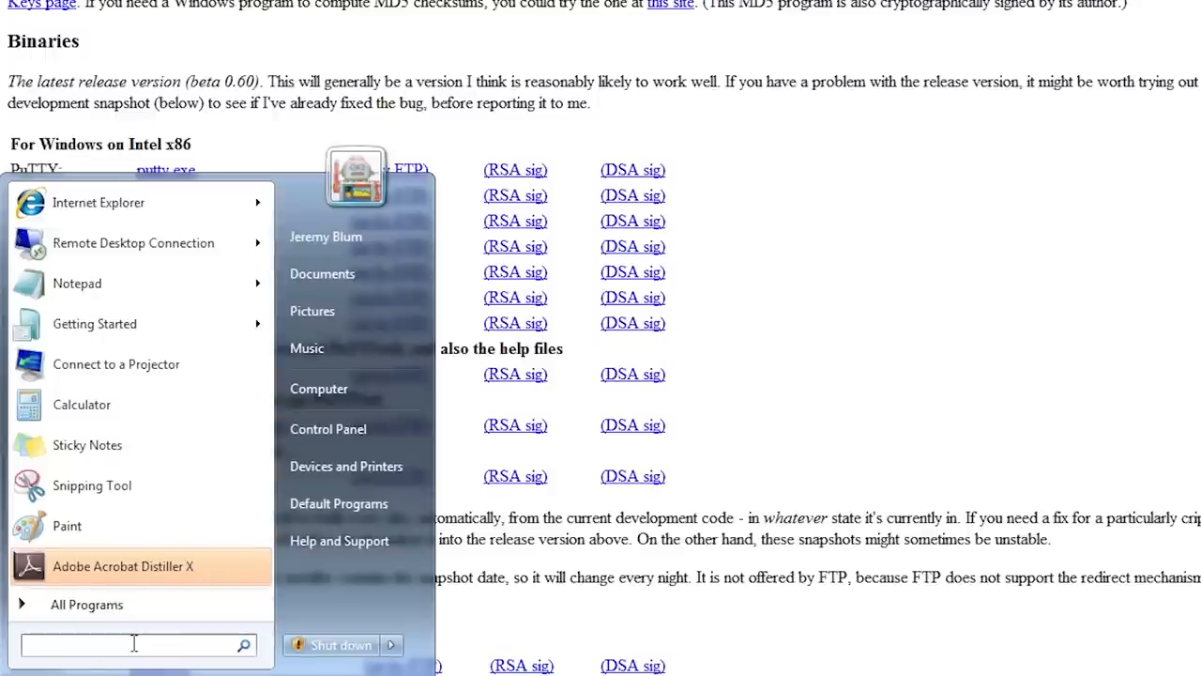
text(putty)
key(Return)
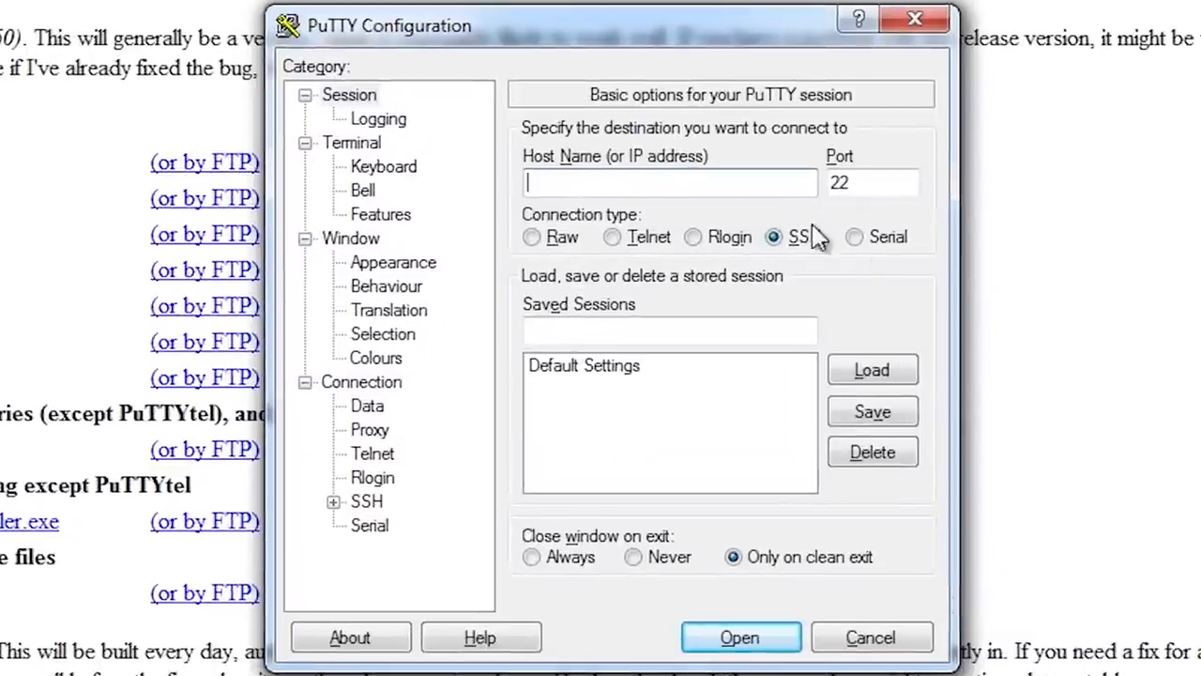
click(852, 232)
click(744, 181)
key(BackSpace)
text(COM)
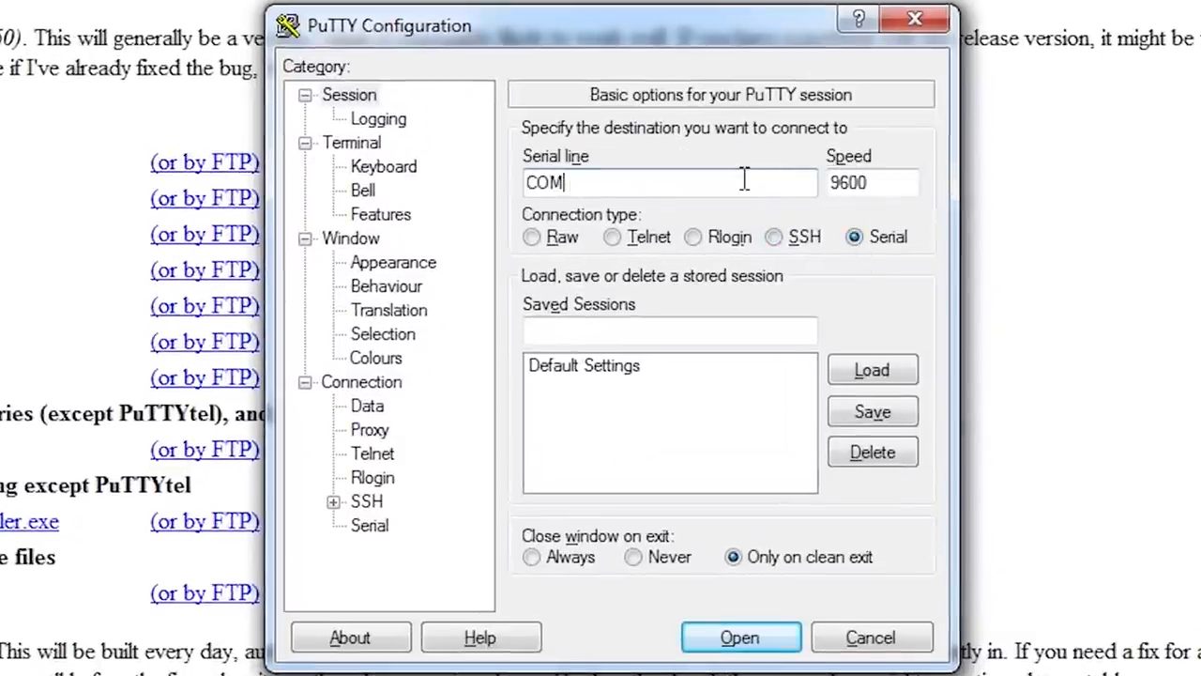
text(4)
Step: Force local echo on in the terminal settings and start the COM4 session
click(352, 143)
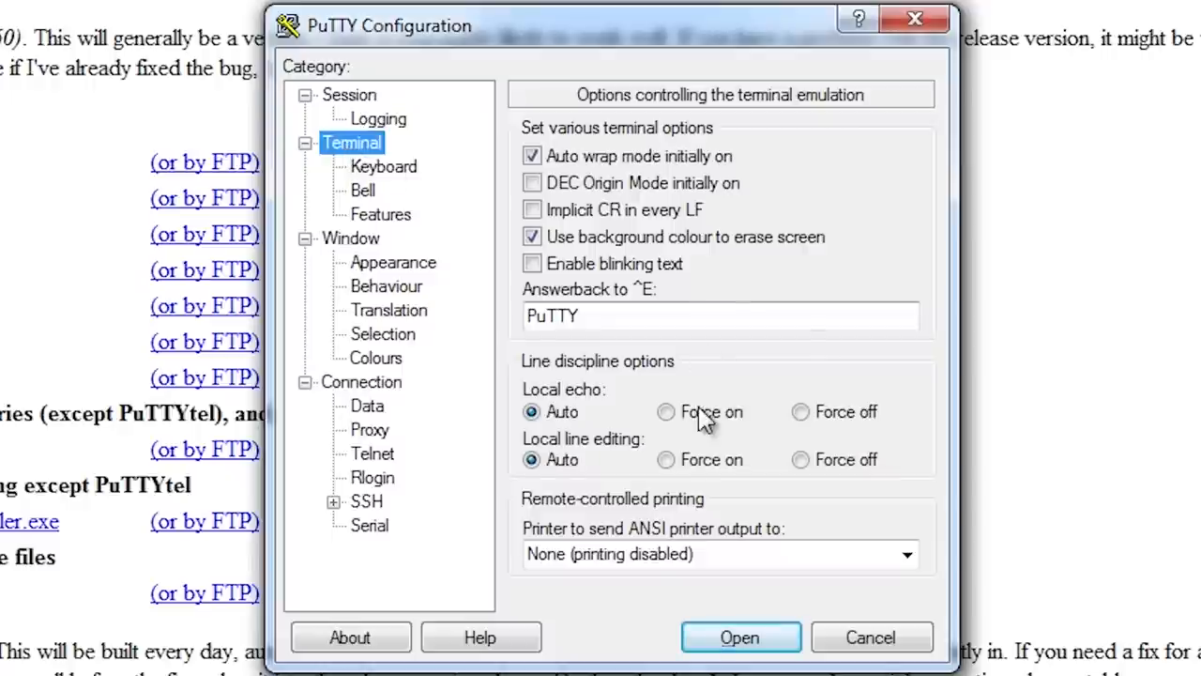
click(665, 411)
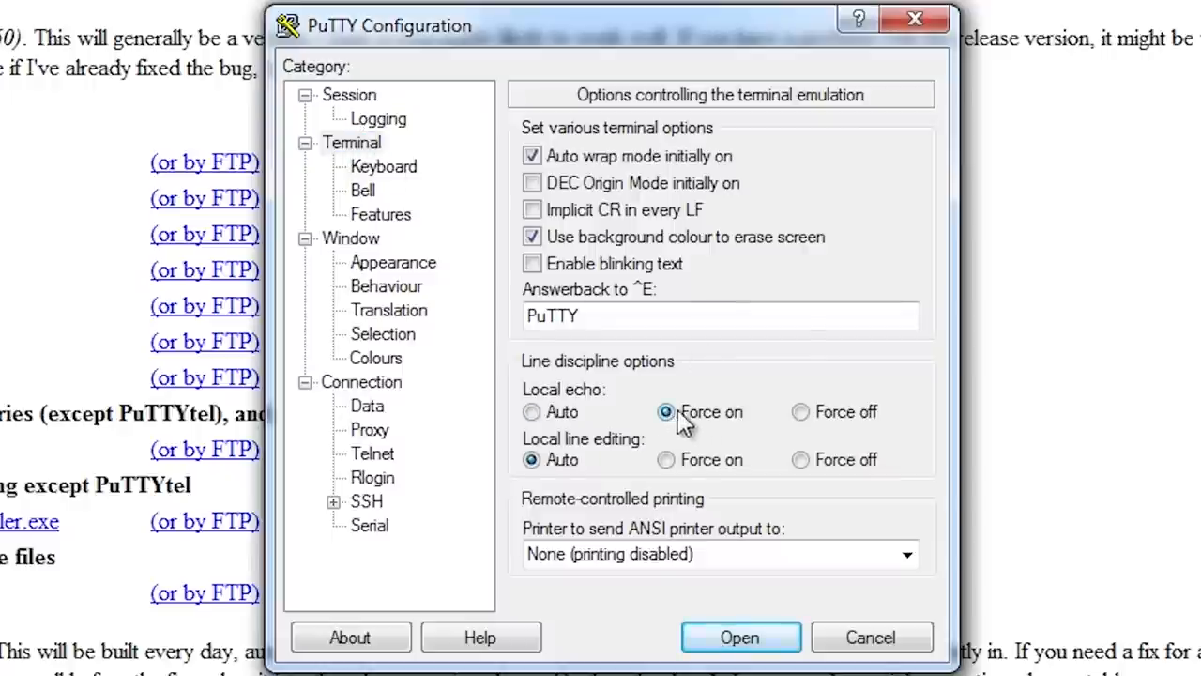
click(349, 95)
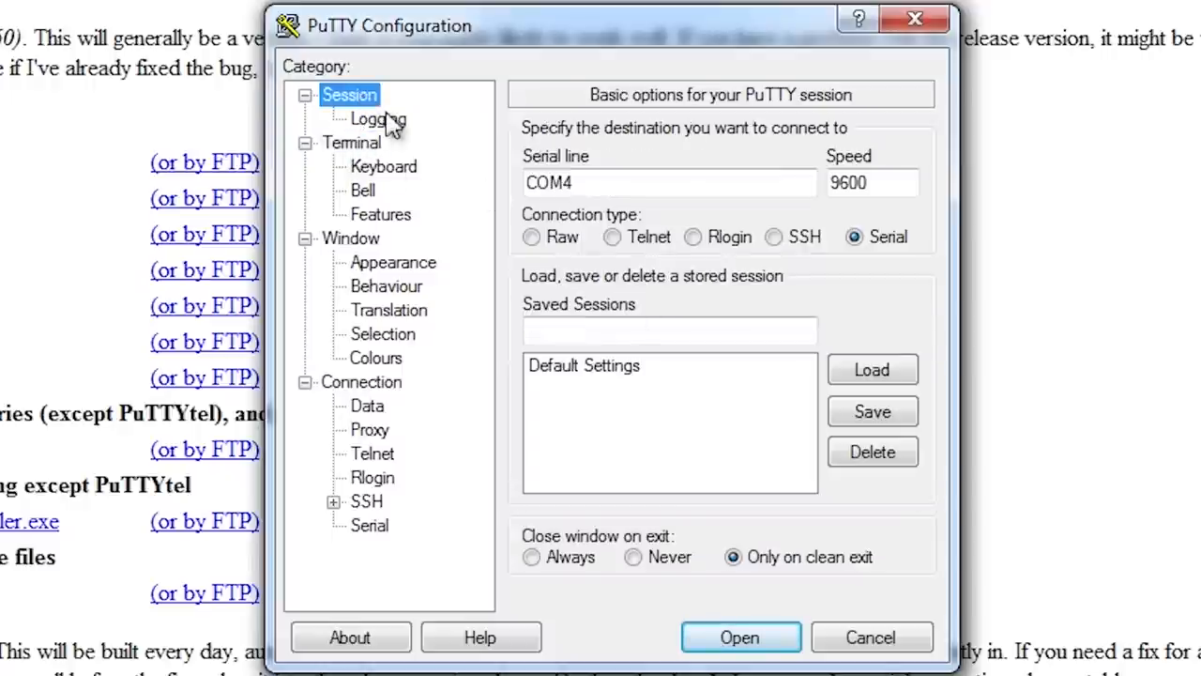
click(742, 637)
Step: Send the XBee commands for address 1000, destination 1001 and network ID 1111
drag(563, 10, 887, 68)
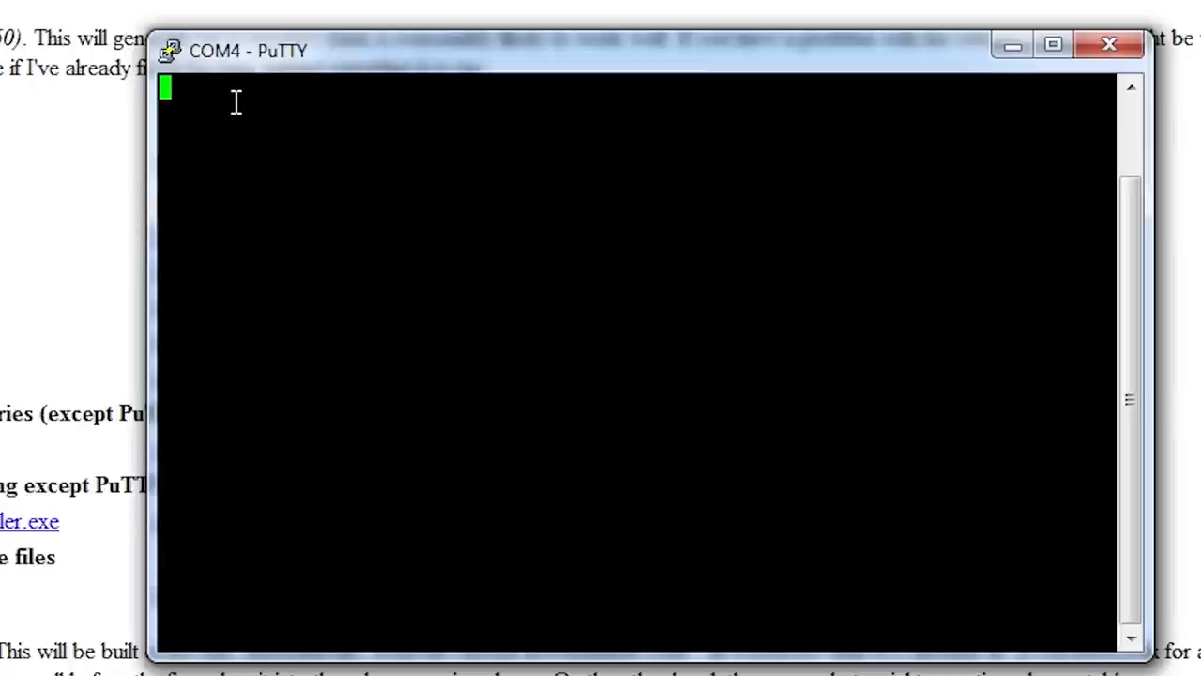
text(++)
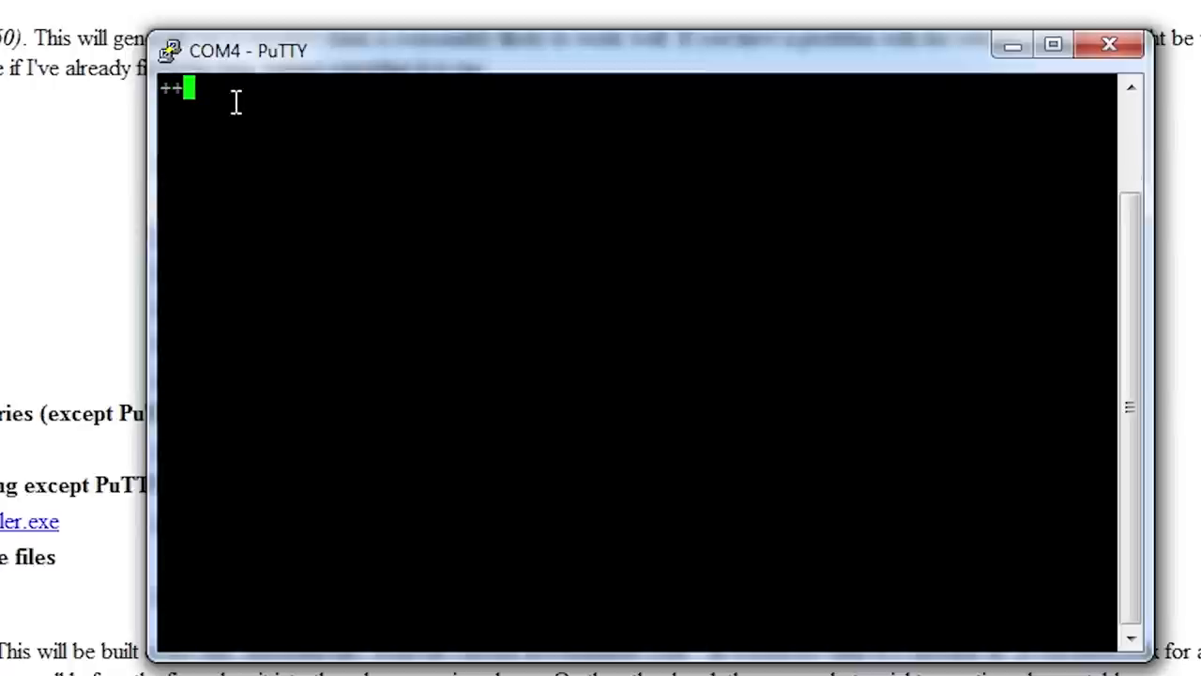
text(+OK)
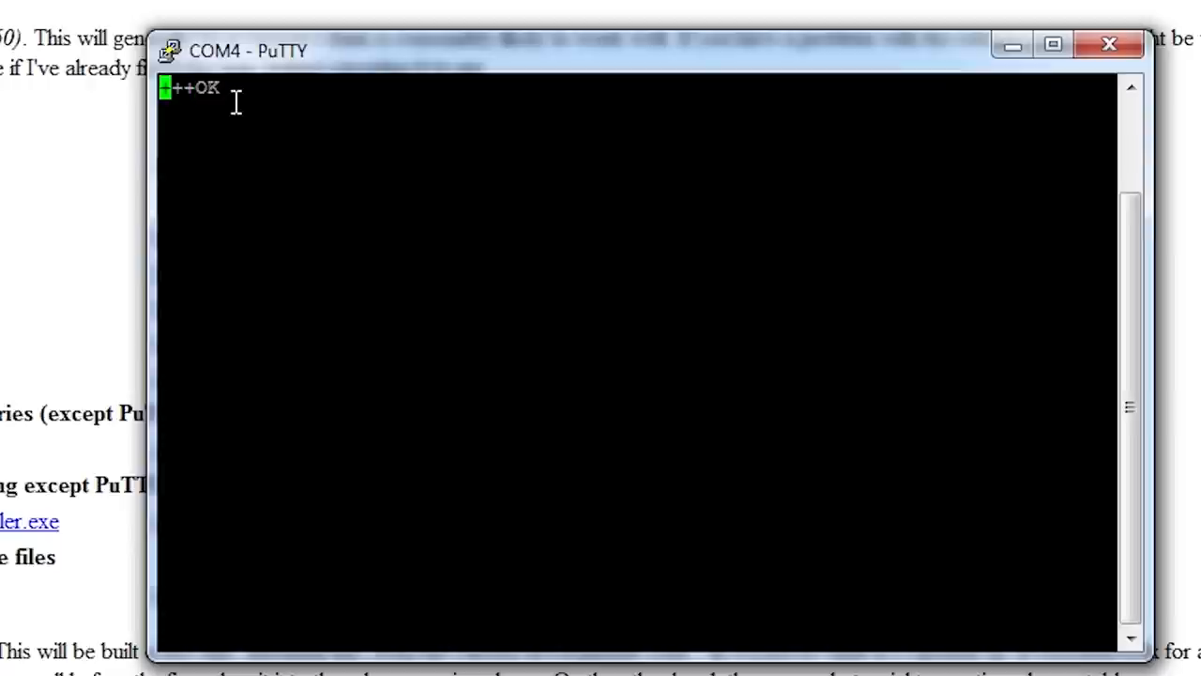
text(ATMY)
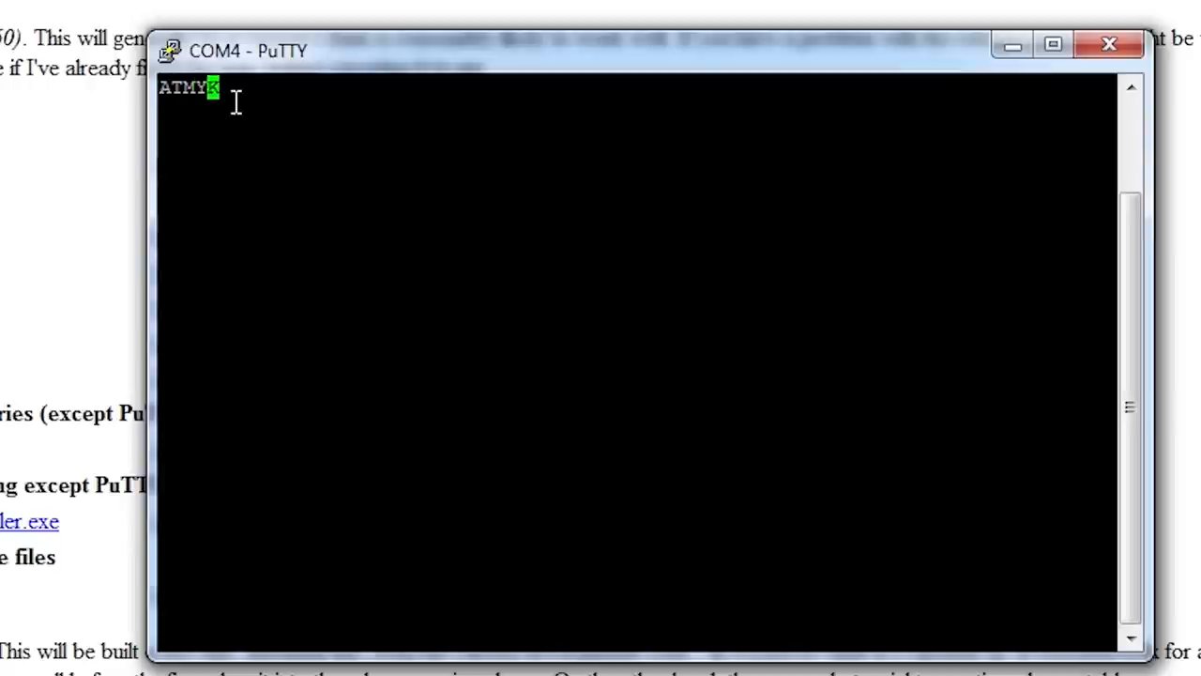
text(1000)
key(Return)
text(AT)
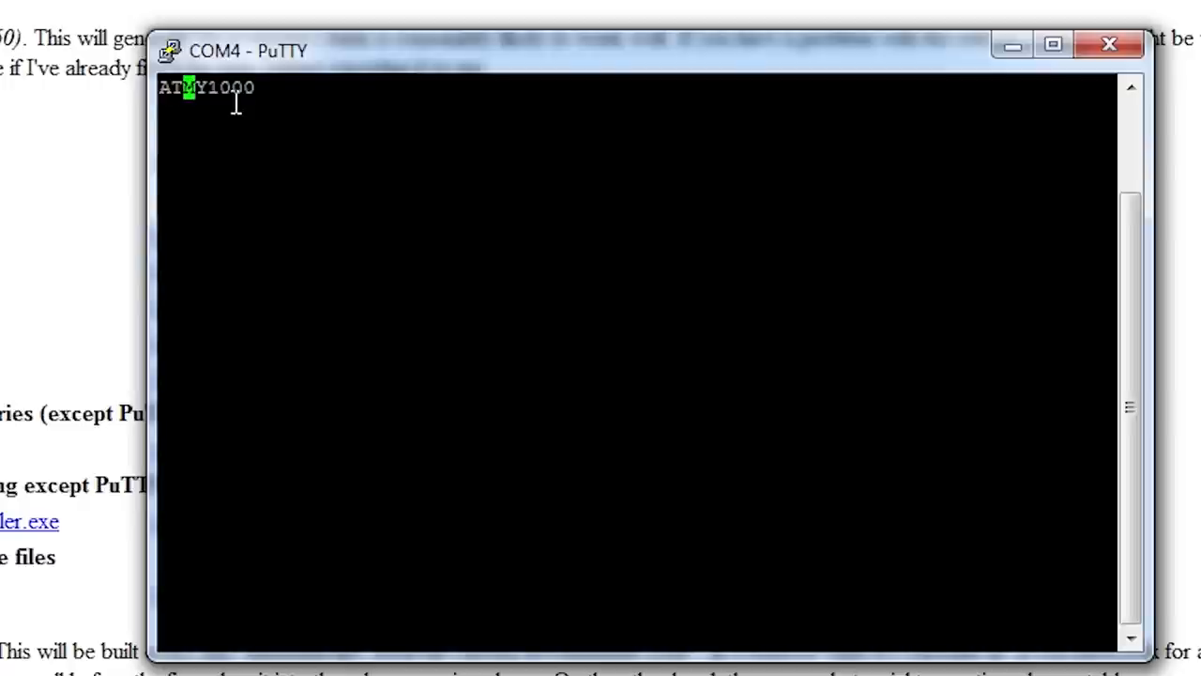
text(DL1001)
key(Return)
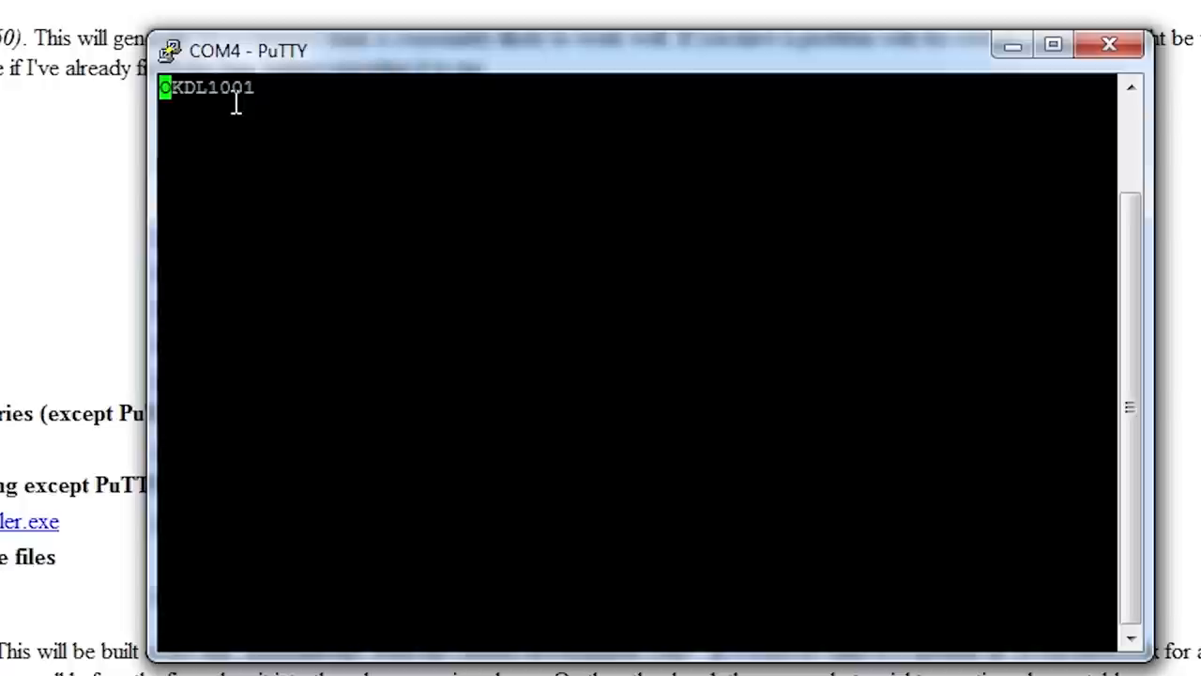
text(A)
text(TID11)
text(11)
key(Return)
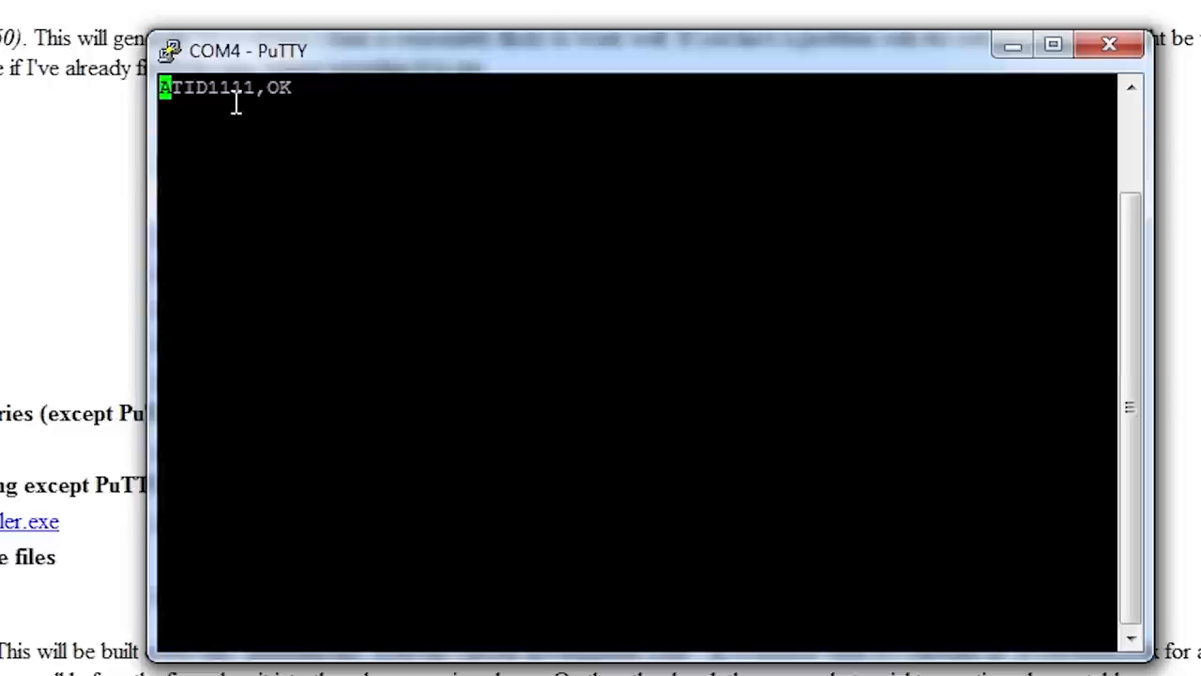
text(WR)
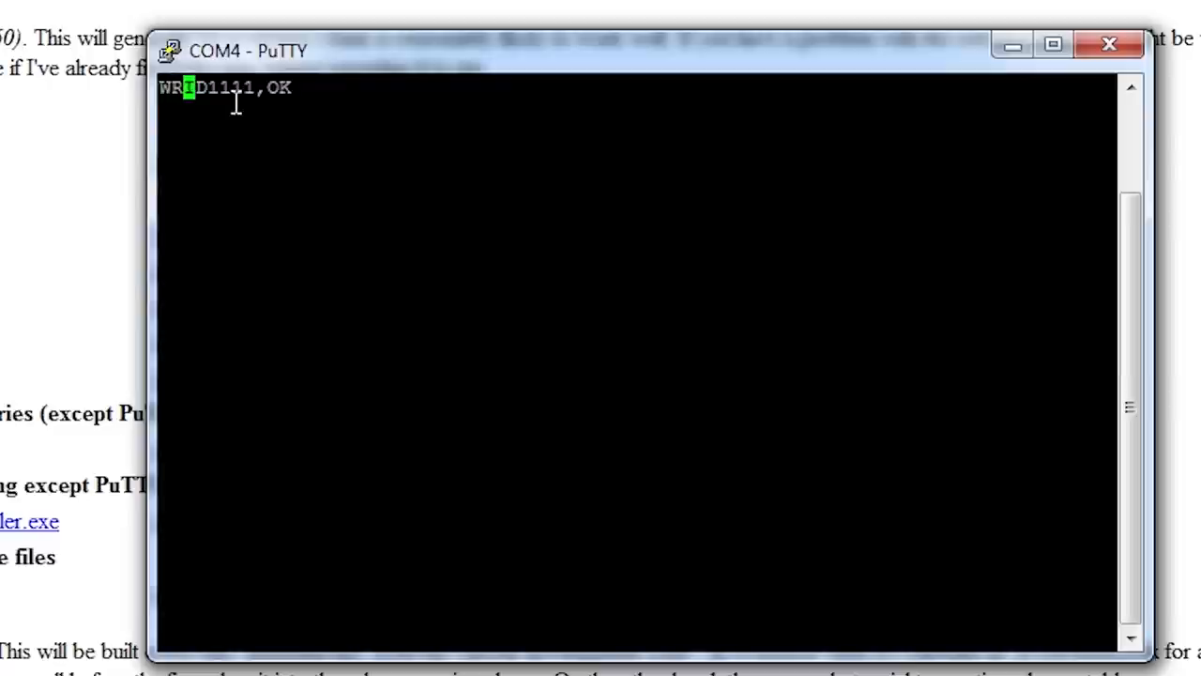
Step: Write the settings to the XBee with ATWR, getting the OK reply
key(Return)
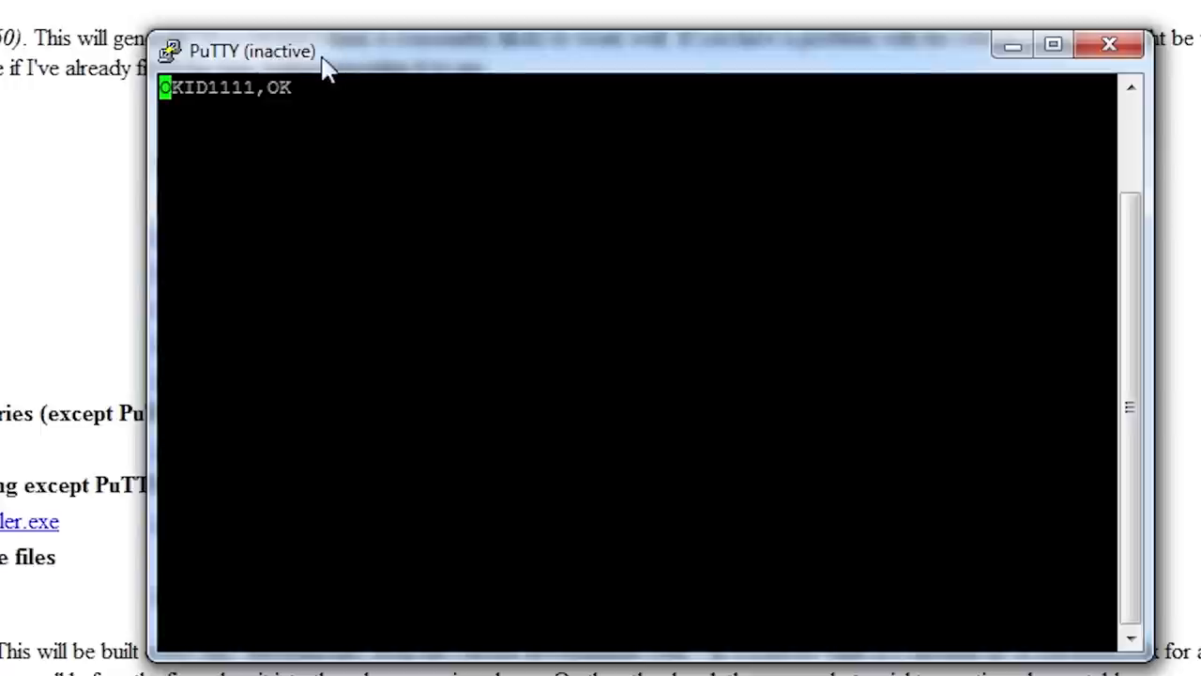
right_click(434, 52)
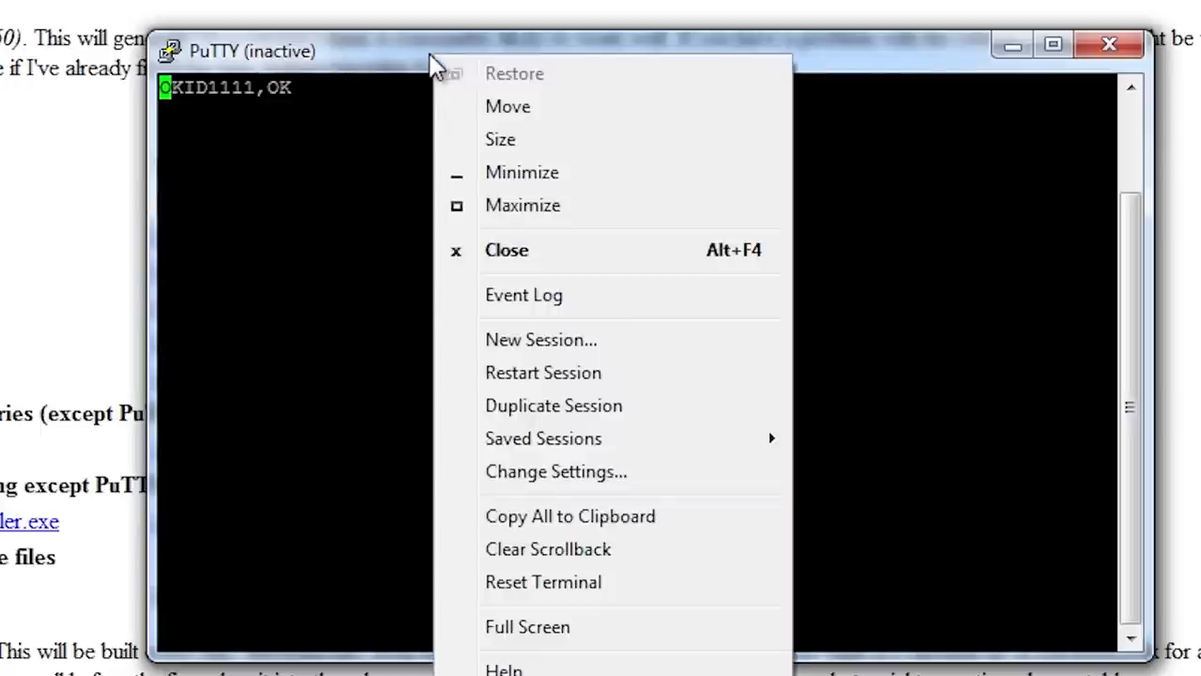
Step: Restart the COM4 session and configure the second XBee: address 1001, destination 1000, ID 1111, saved with ATWR
click(543, 373)
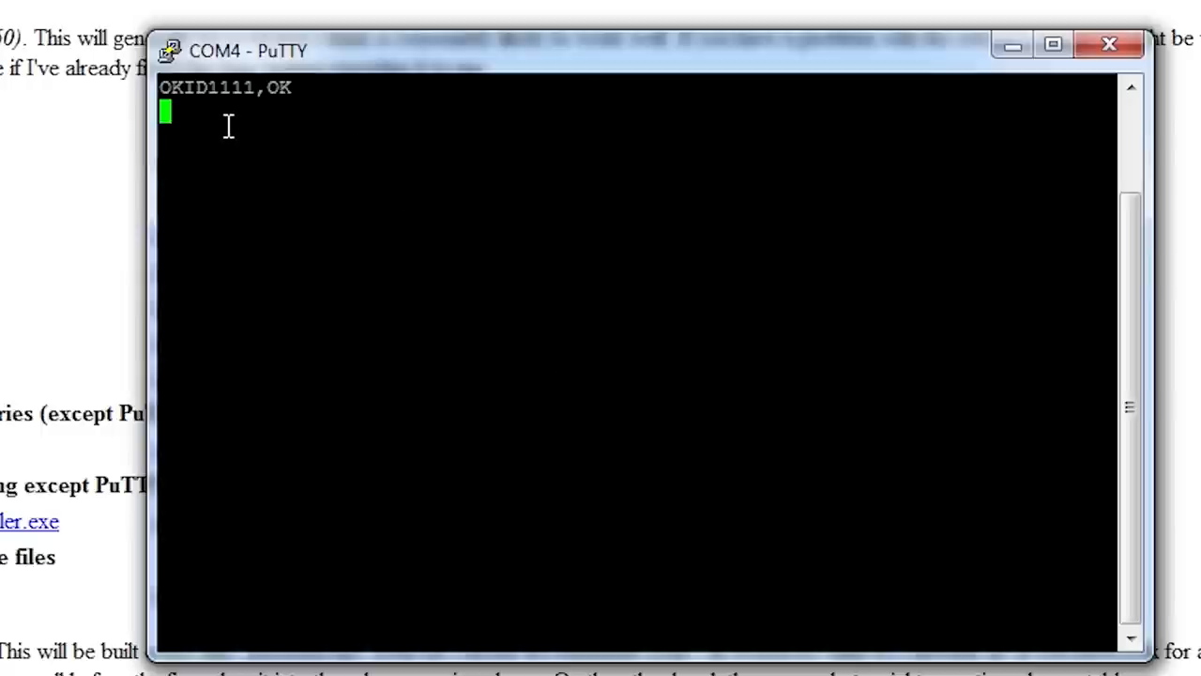
text(+++OK)
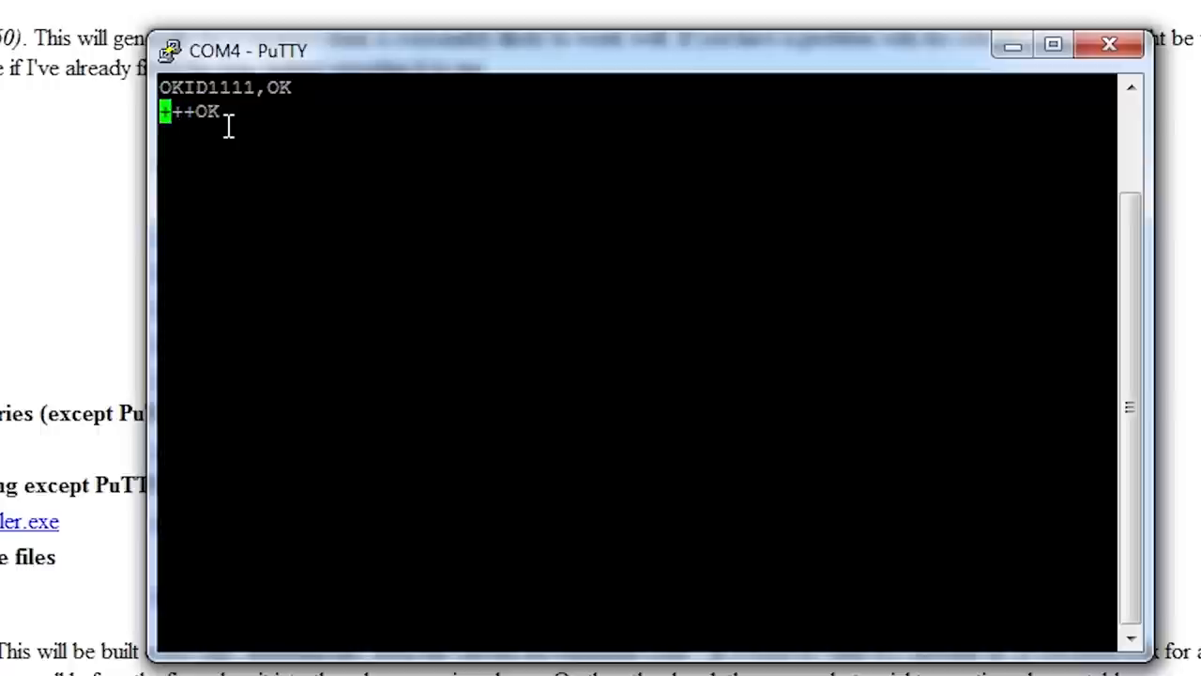
text(ATMY)
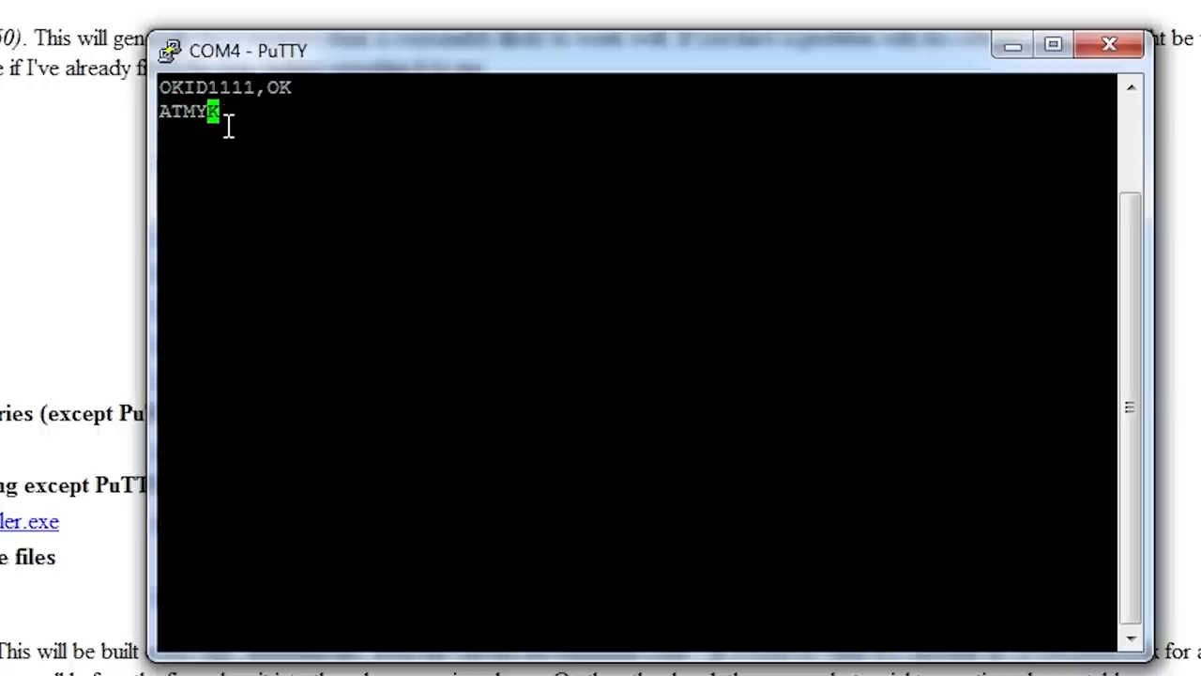
text(1001)
key(Return)
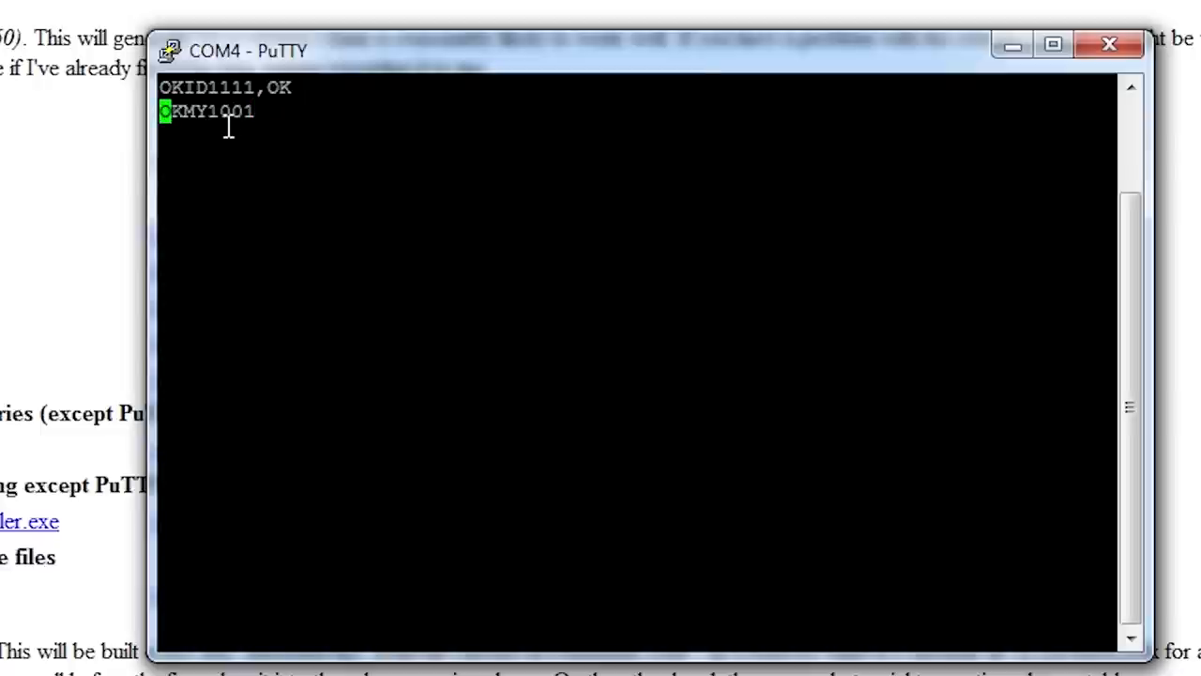
text(ATDL)
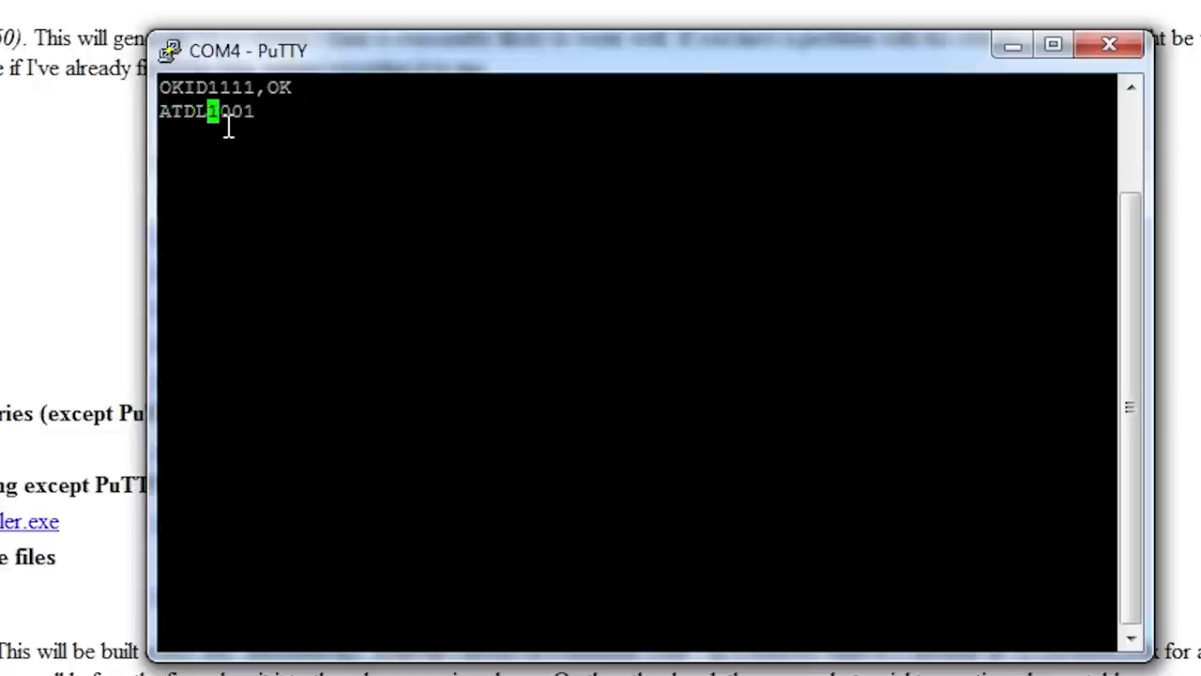
text(1000)
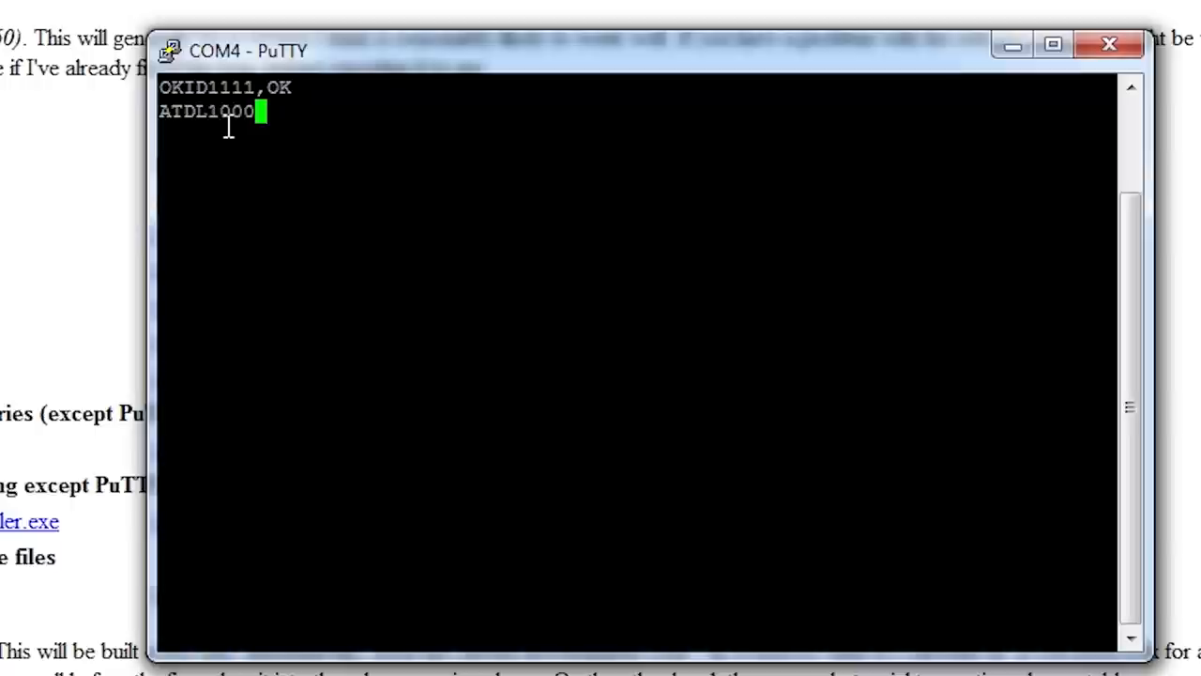
key(Return)
text(A)
text(T)
text(ID1111)
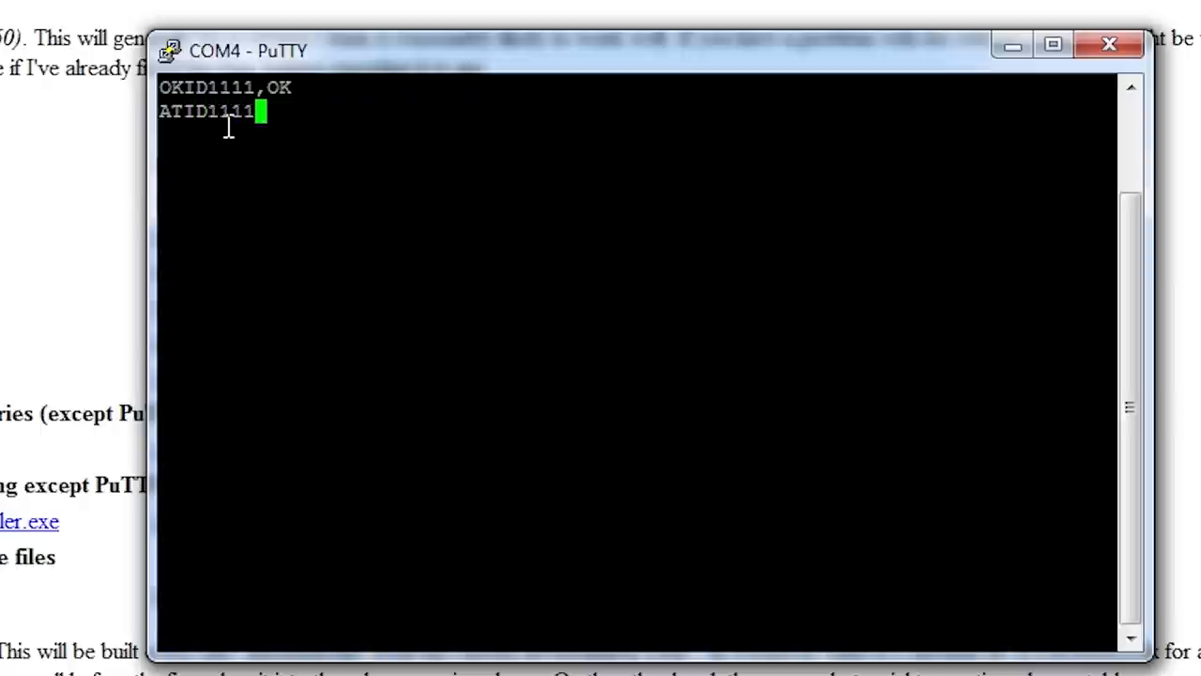
key(Return)
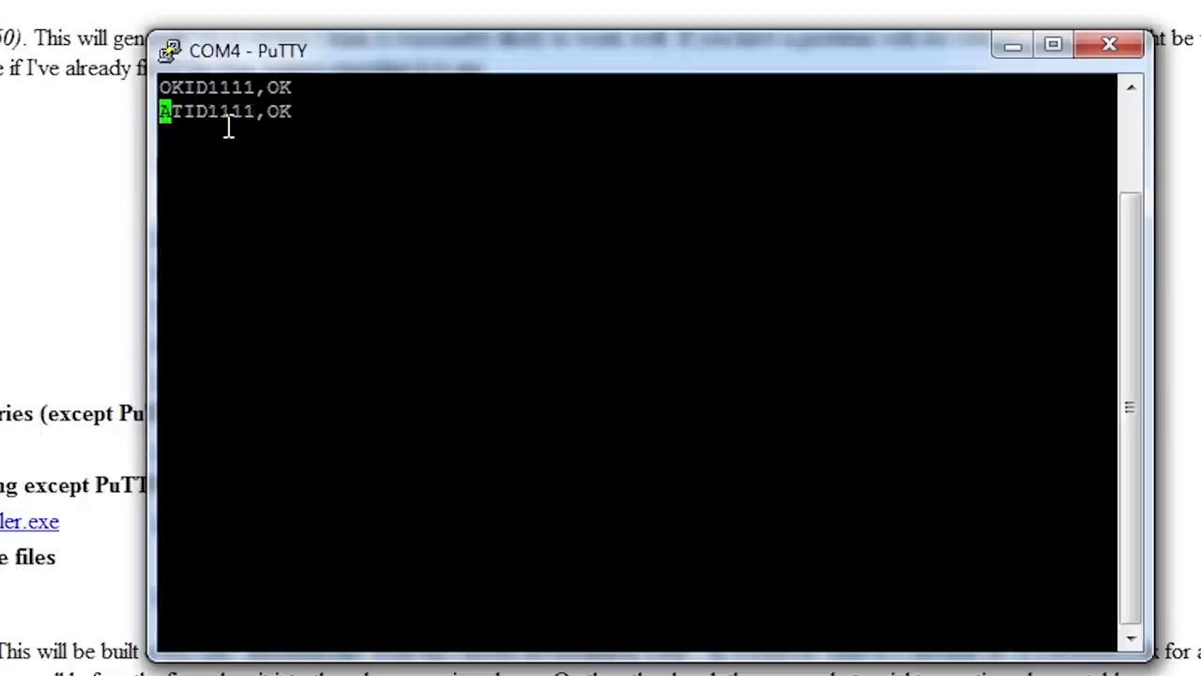
text(WR)
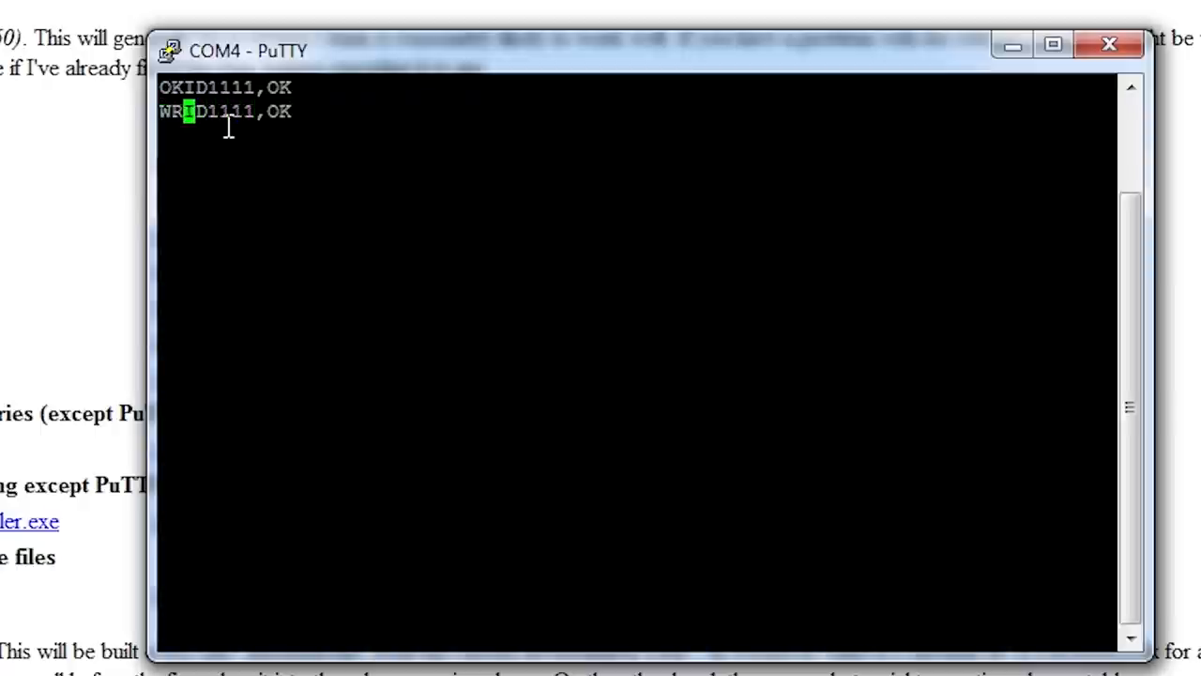
key(Return)
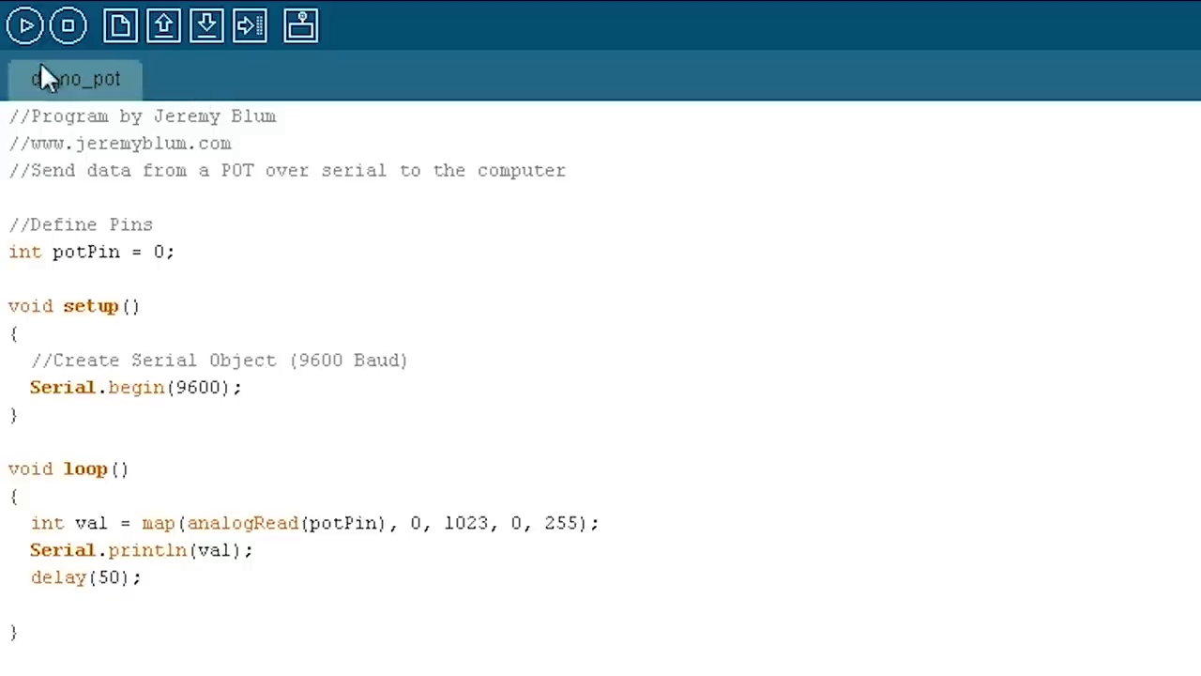
Step: Change the map() upper bound from 255 to 9 in demo_pot and save the sketch
click(574, 522)
key(BackSpace)
key(BackSpace)
key(BackSpace)
text(9)
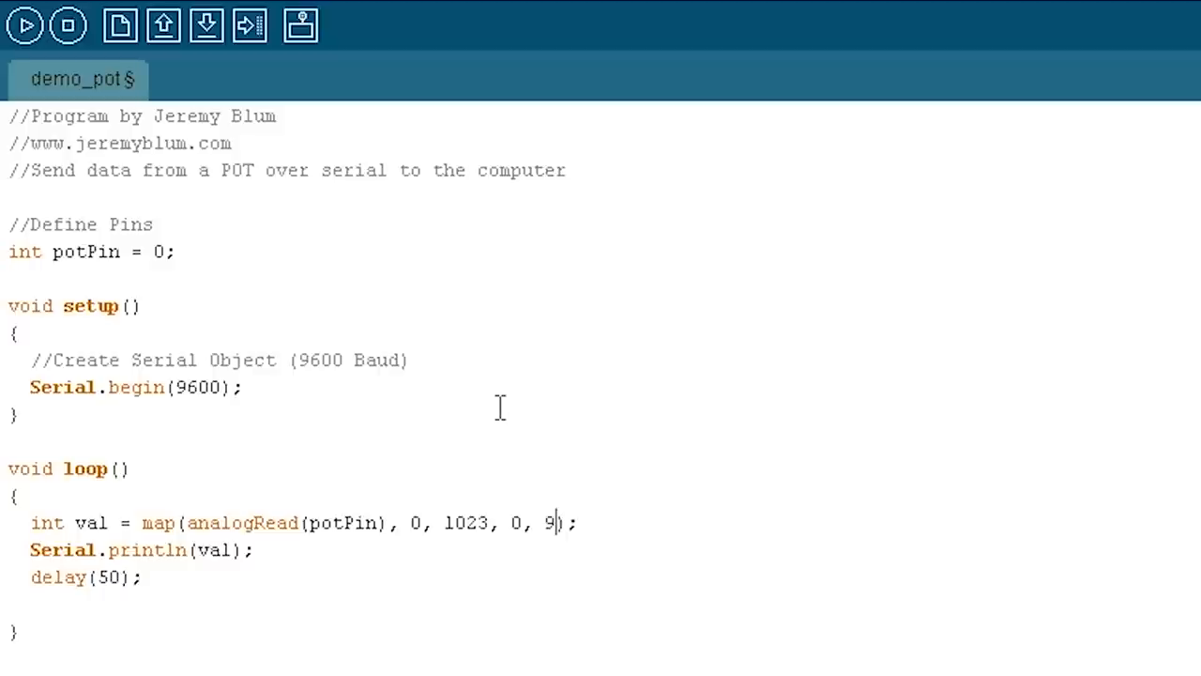
click(396, 569)
click(318, 559)
key(ctrl+s)
click(384, 453)
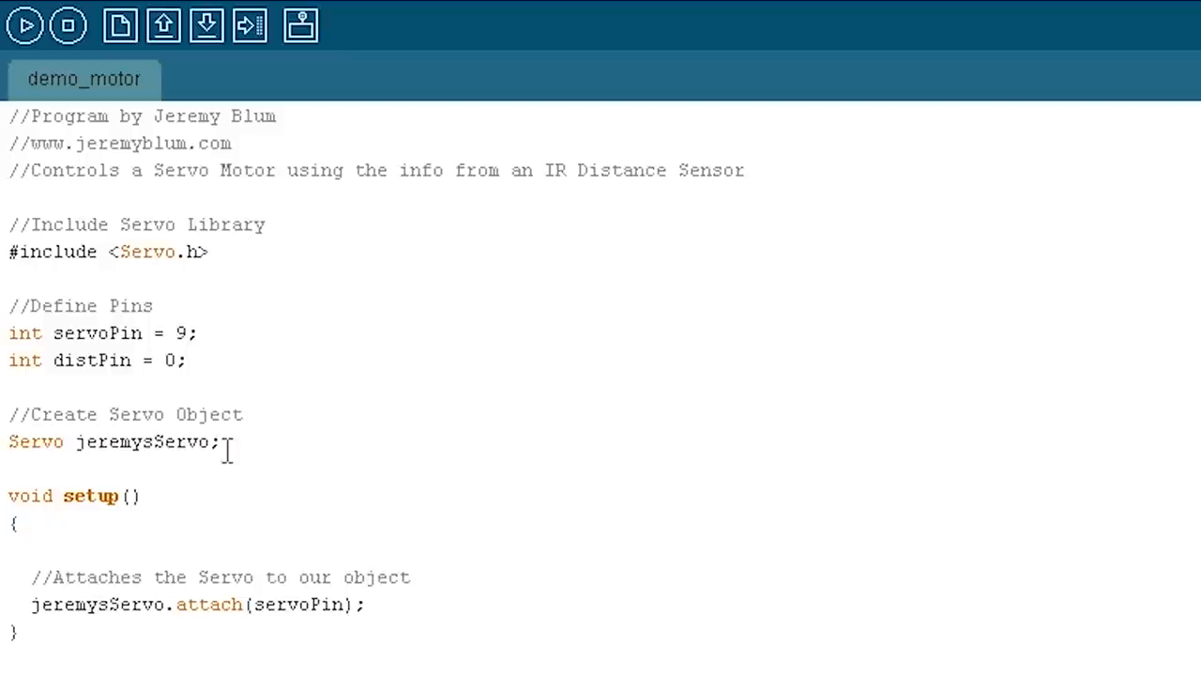
Step: Remove the distPin definition and add Serial.begin(9600); at the top of setup()
drag(188, 359, 8, 359)
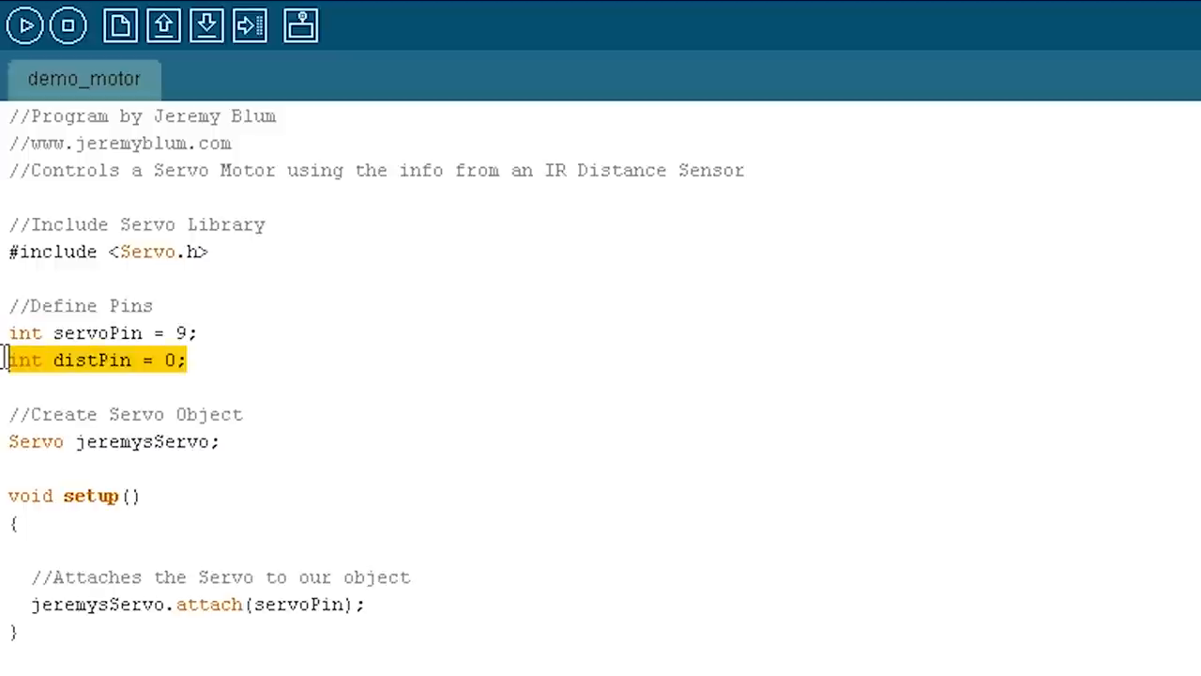
key(BackSpace)
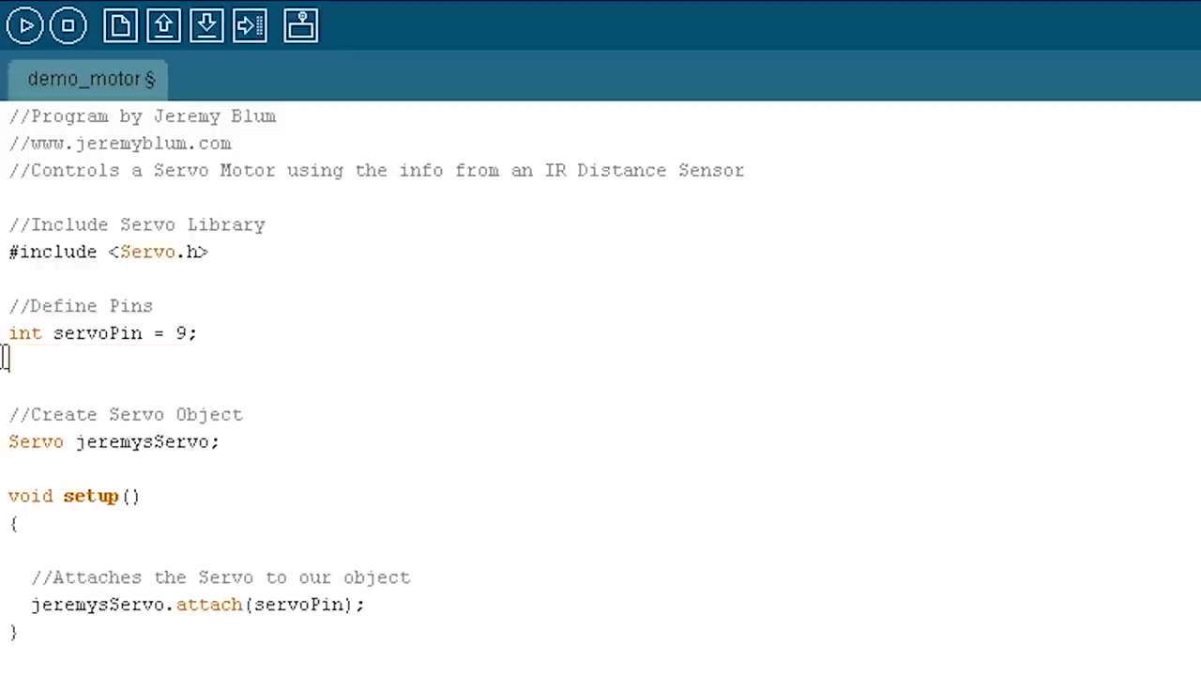
key(BackSpace)
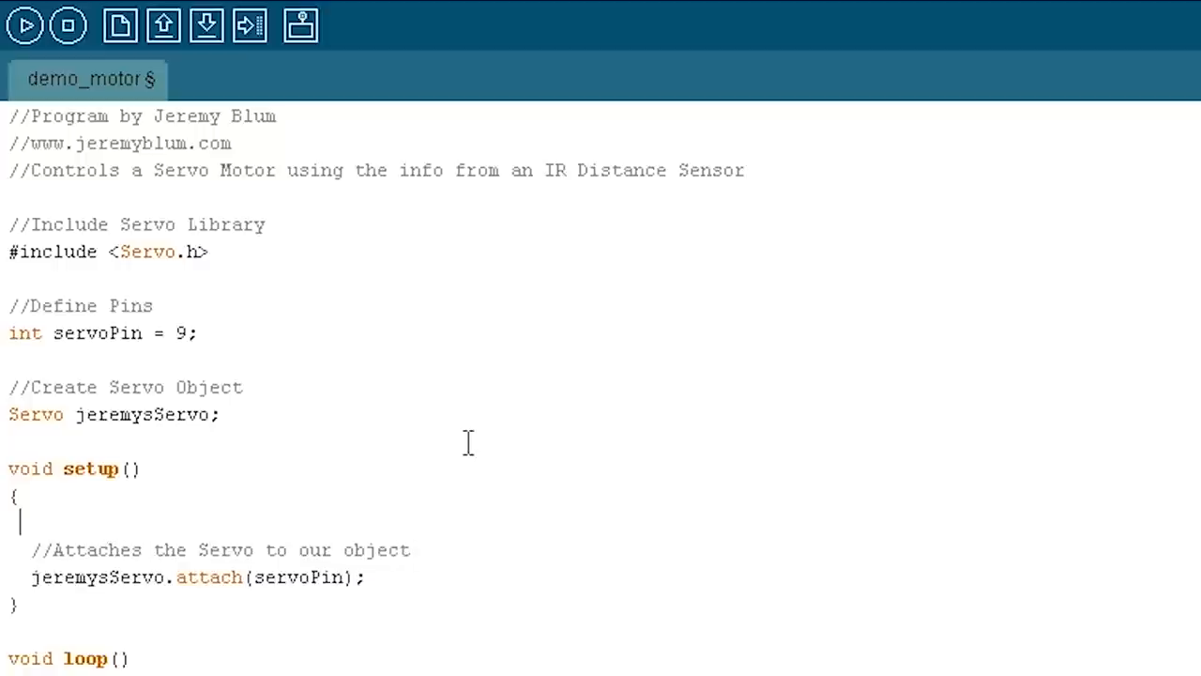
key(Return)
key(Up)
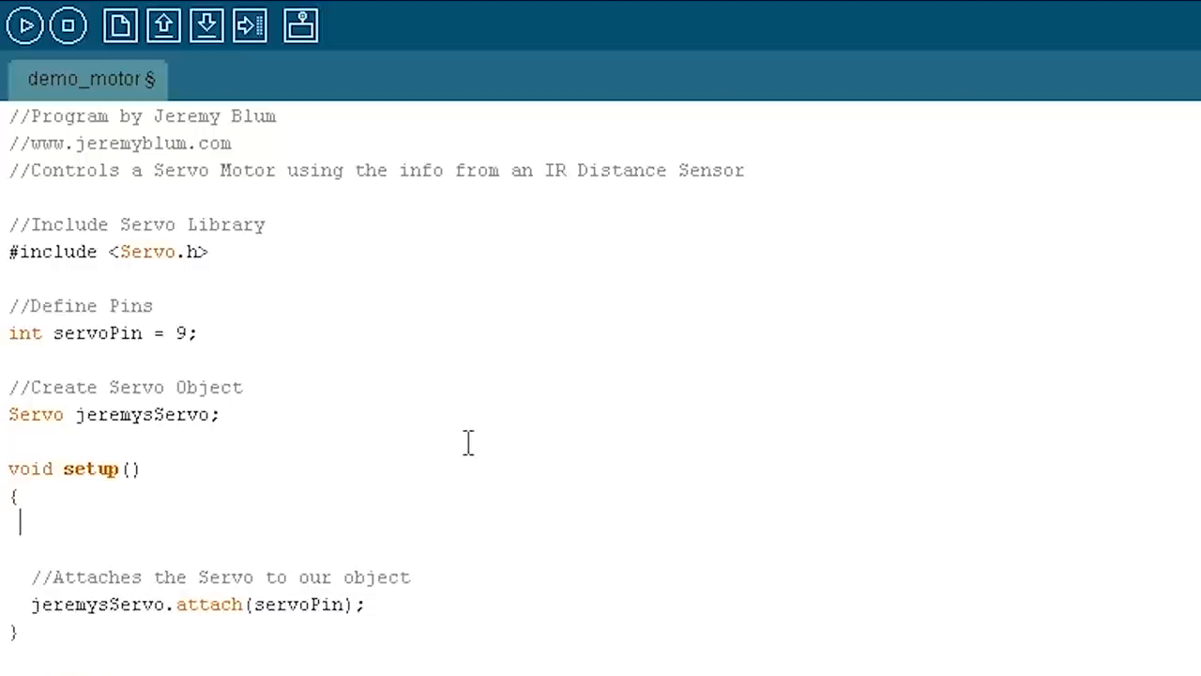
text(S)
text(eri)
text(al)
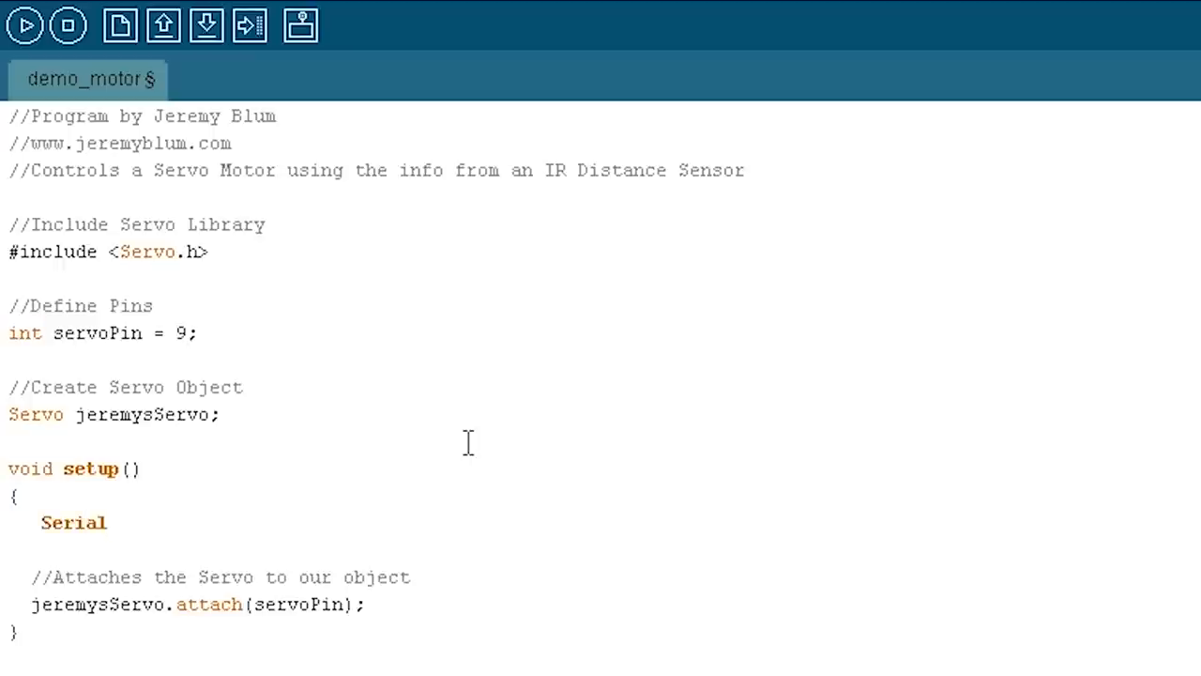
text(.begin)
text(()
text(9600))
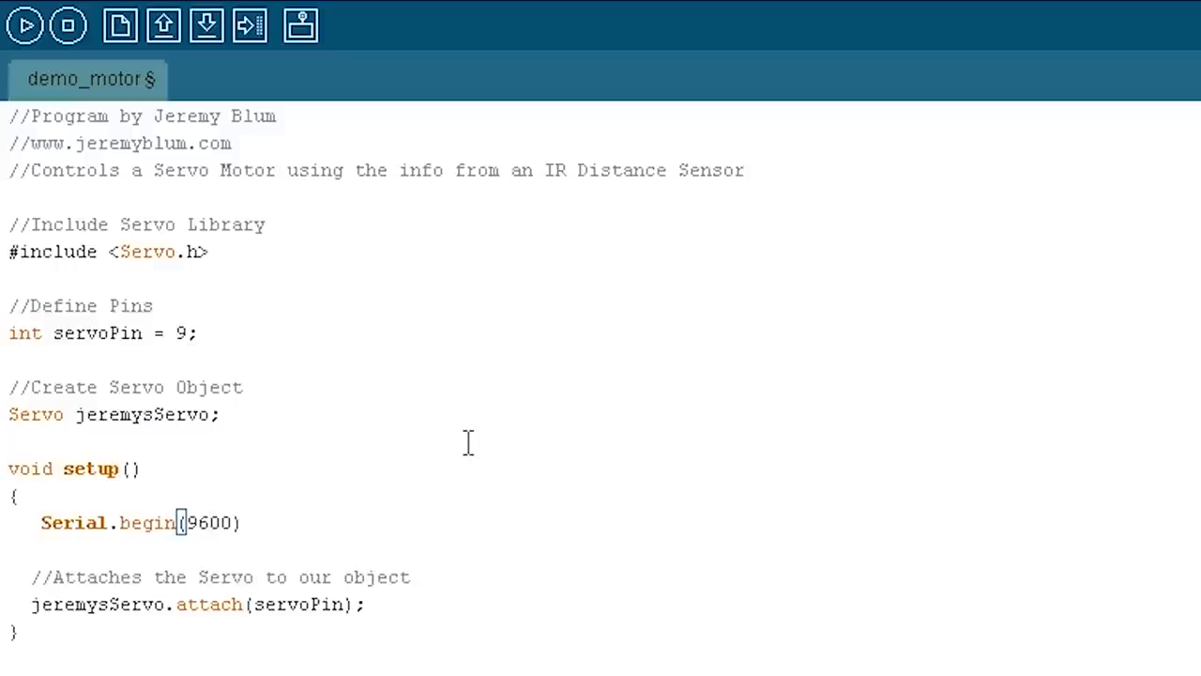
text(;)
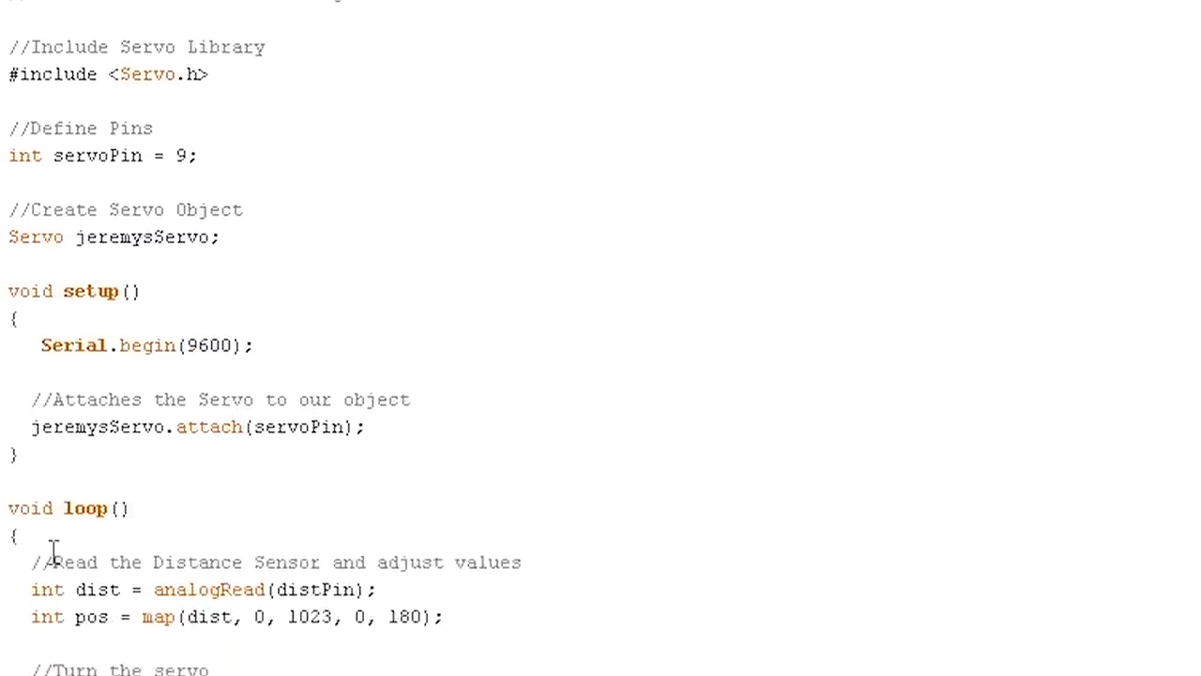
Step: Delete the analogRead distance line and add while(Serial.available() == 0); at the top of loop()
drag(413, 526, 5, 530)
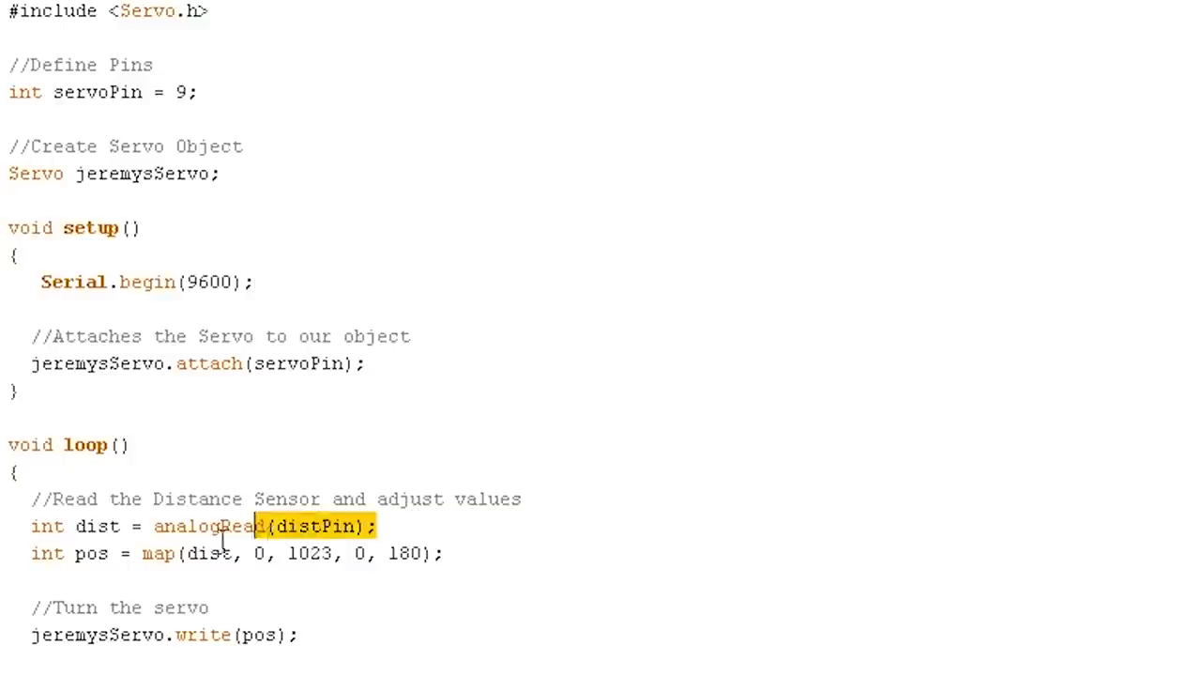
key(Delete)
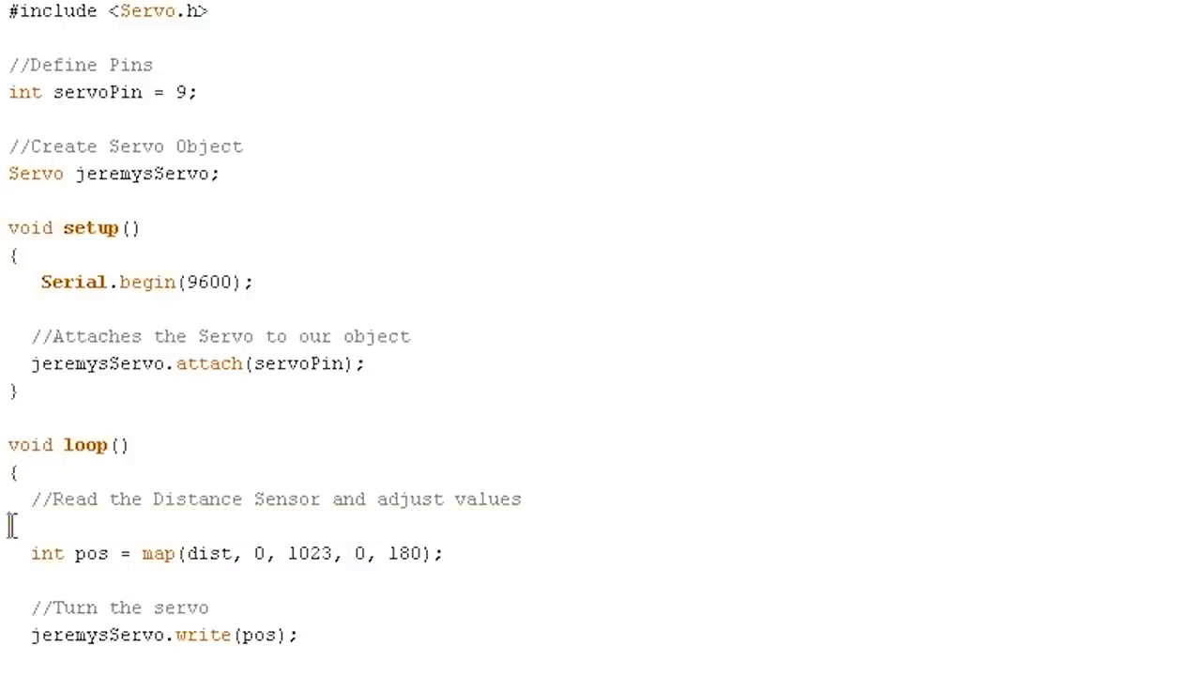
key(BackSpace)
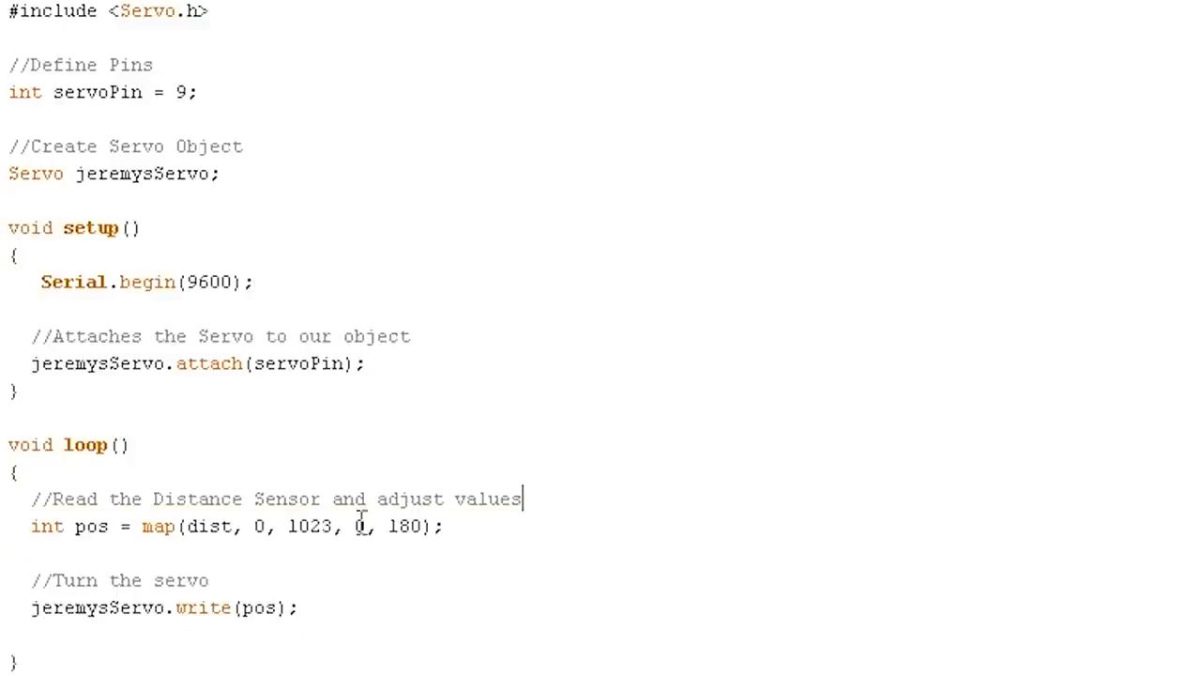
click(32, 498)
key(Return)
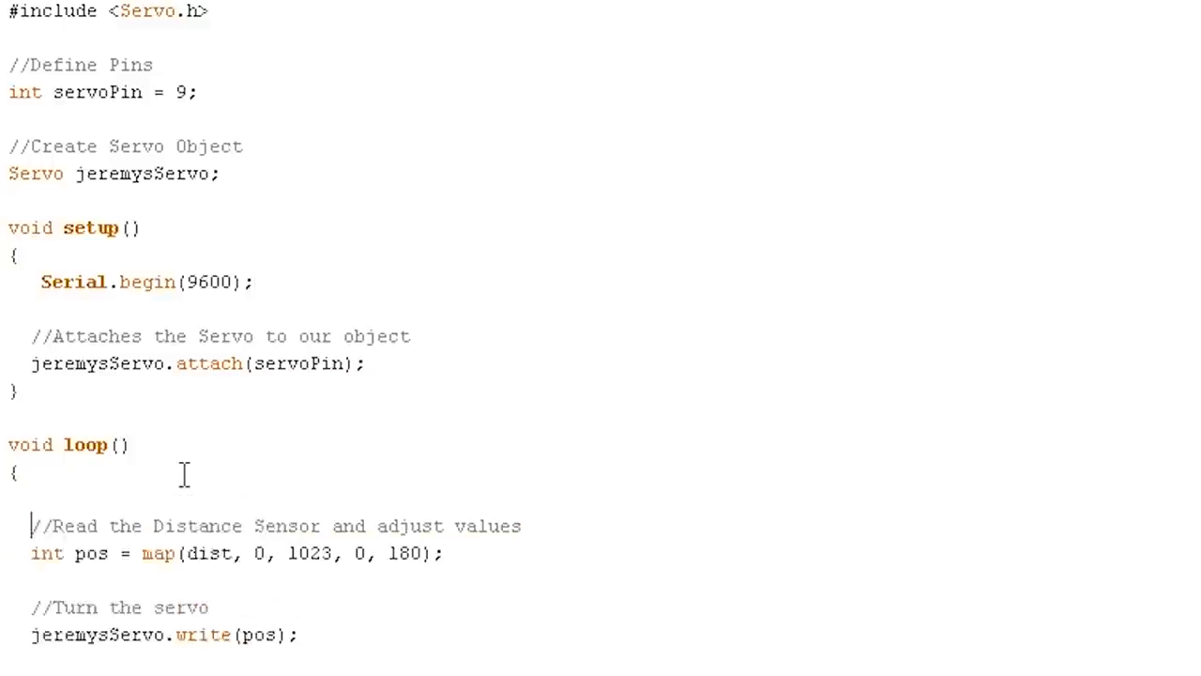
key(Return)
key(Return)
key(Up)
key(Up)
key(Up)
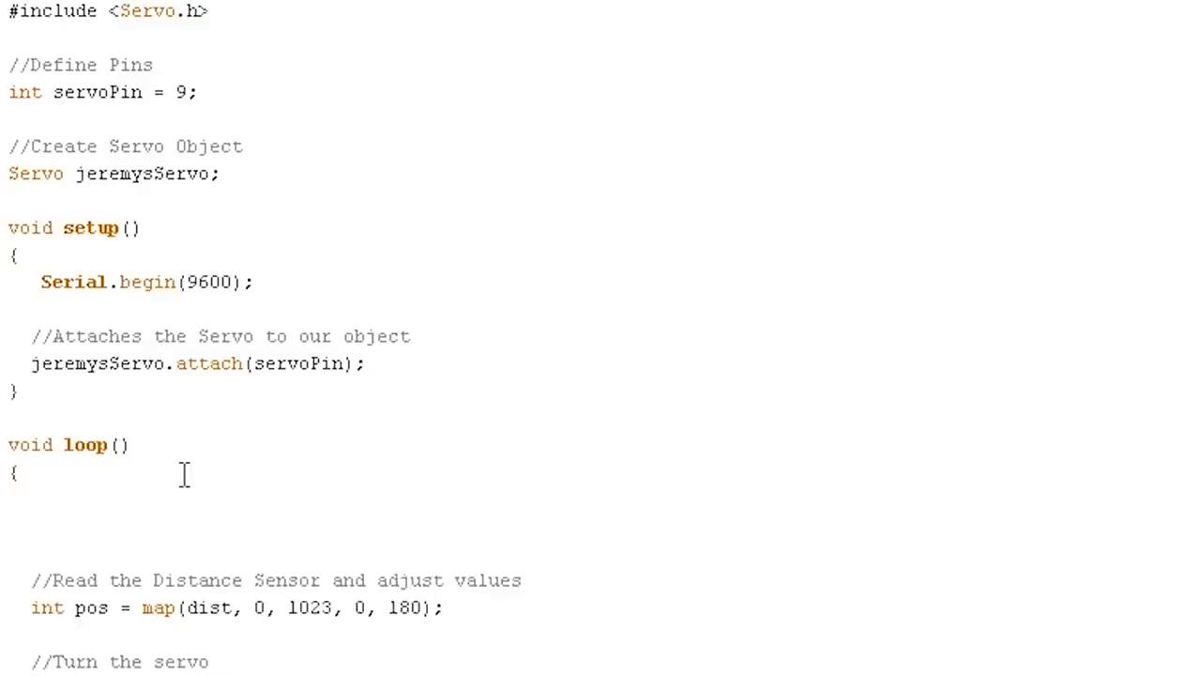
text(while()
text(Seria)
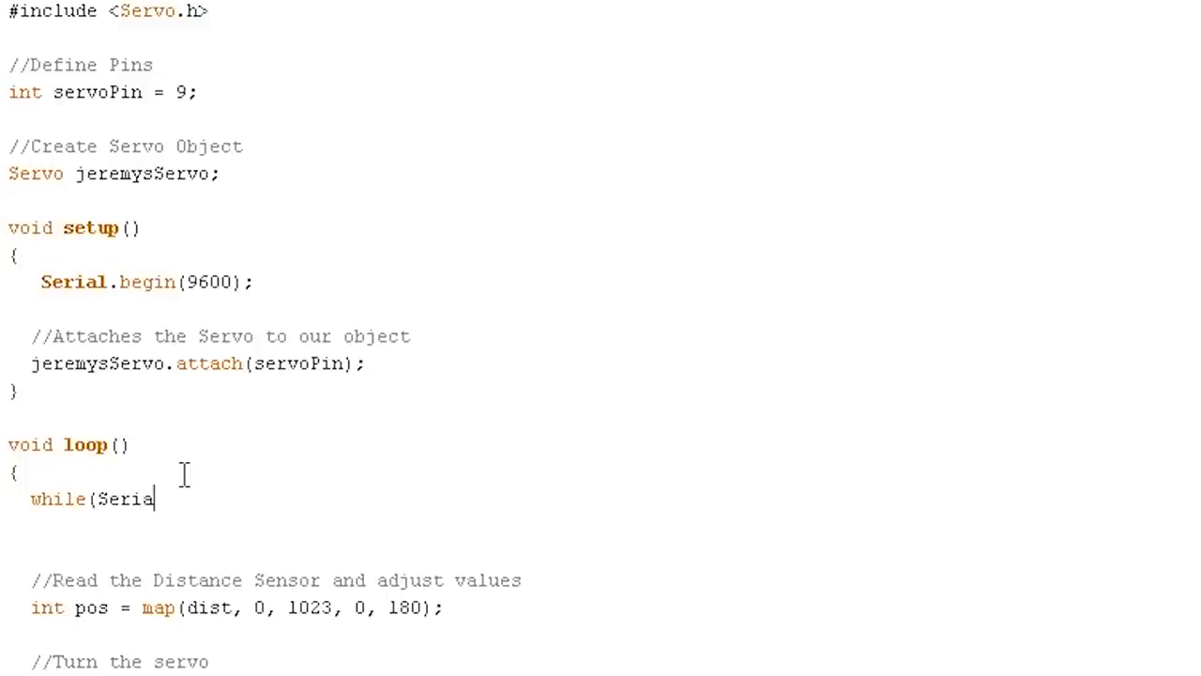
text(l.availabl)
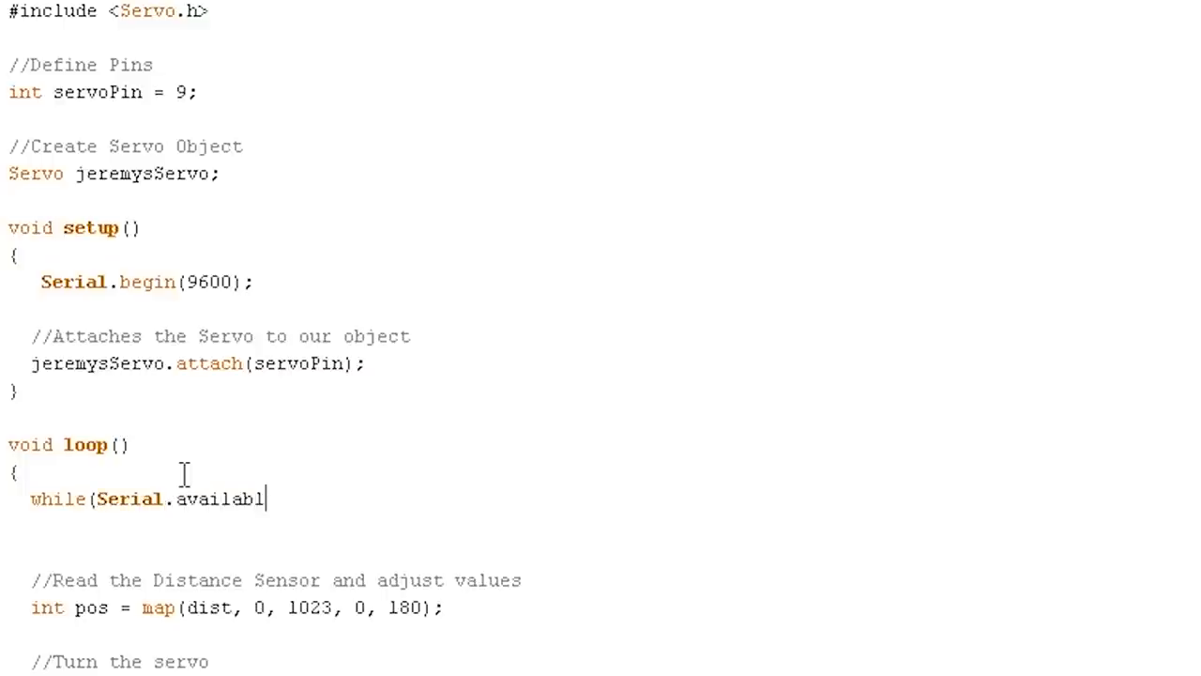
text(e() == )
text(0);)
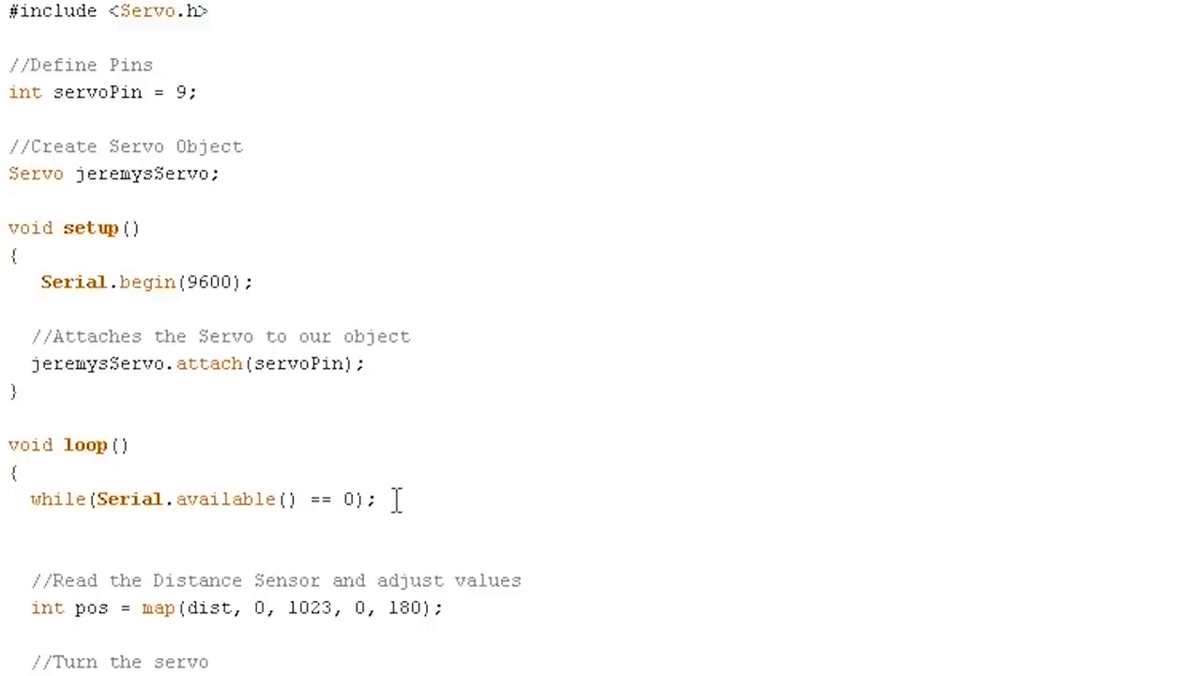
Step: Add int data = Serial.read() - '0'; below the while statement
click(64, 533)
key(Return)
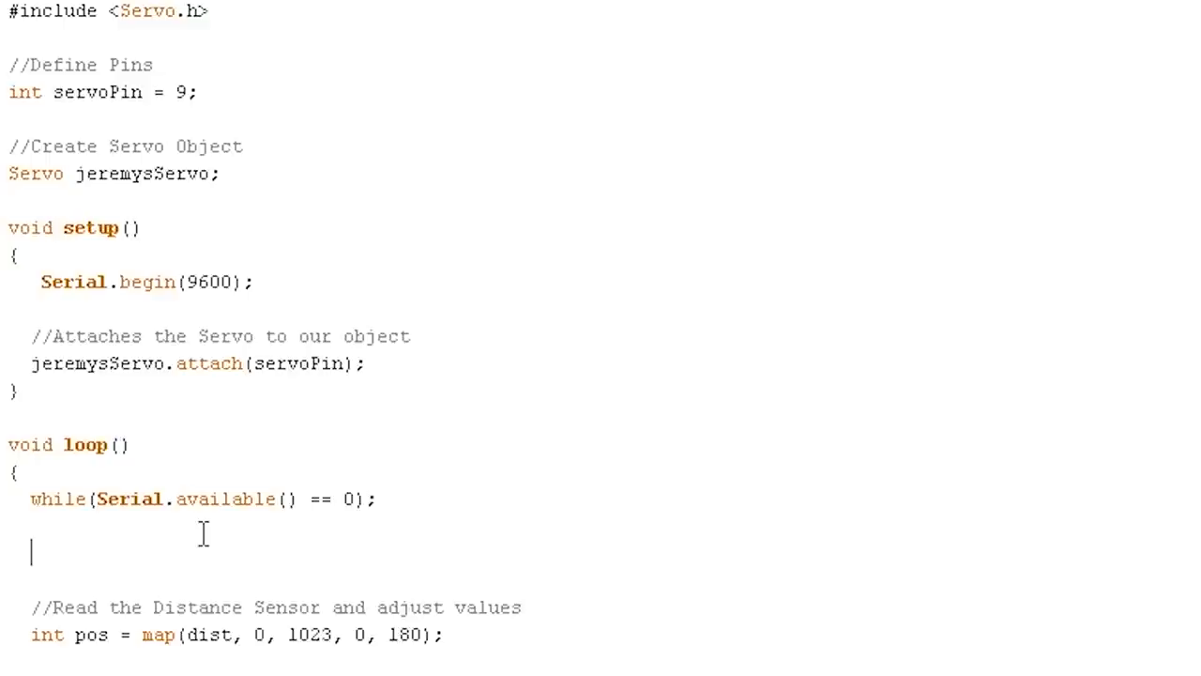
text(int)
text( data )
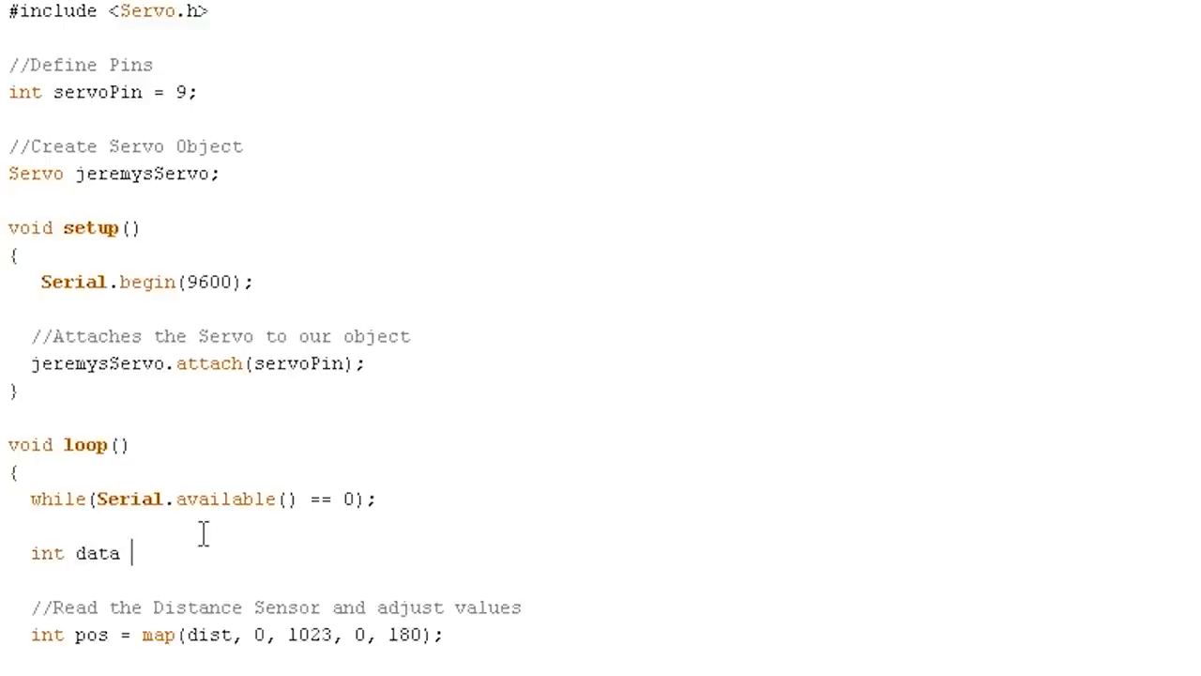
text(= Serial.)
text(read())
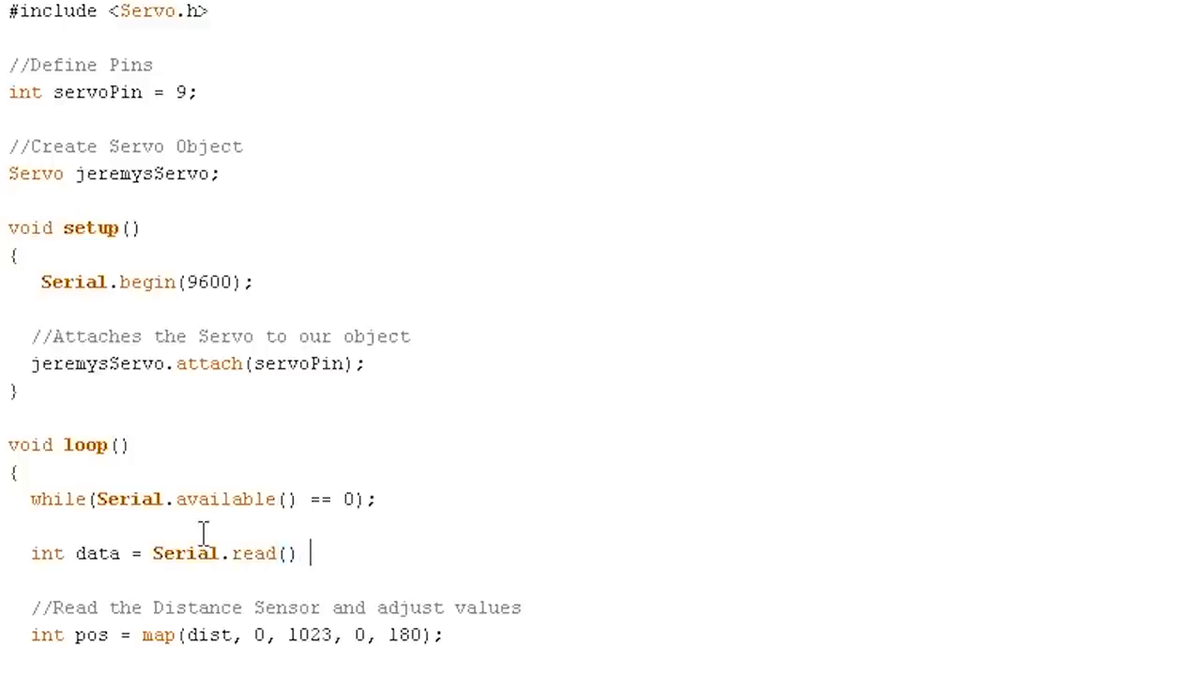
text( - '0)
text(';)
drag(66, 553, 31, 553)
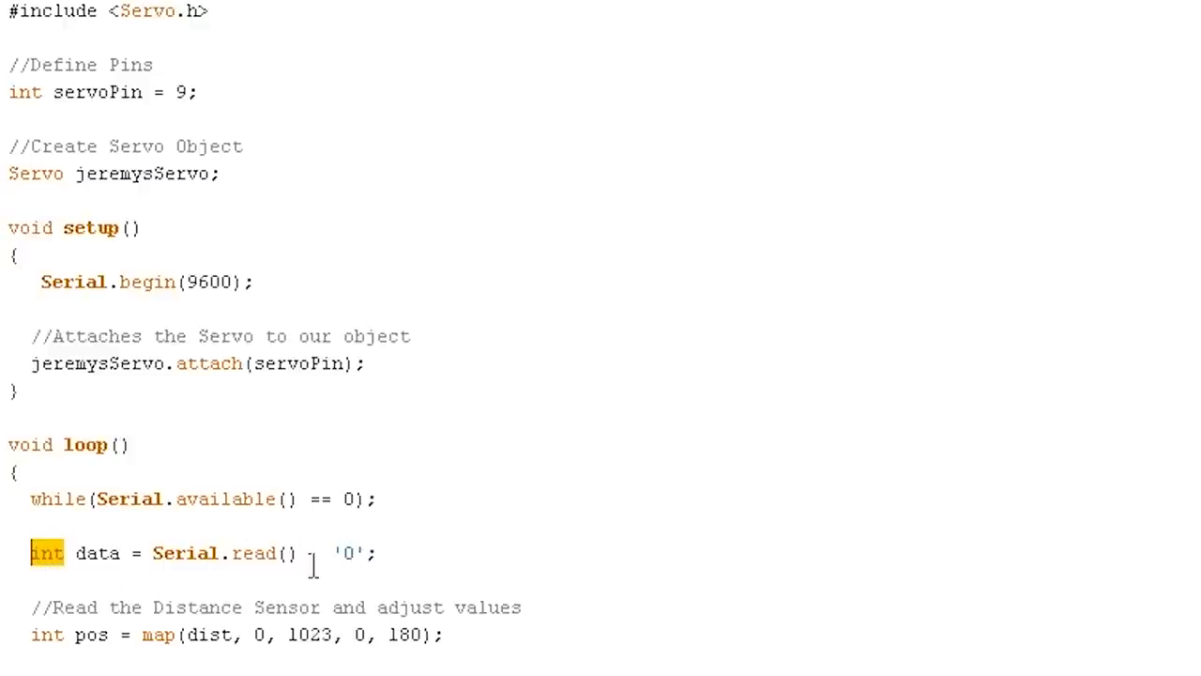
drag(121, 553, 76, 552)
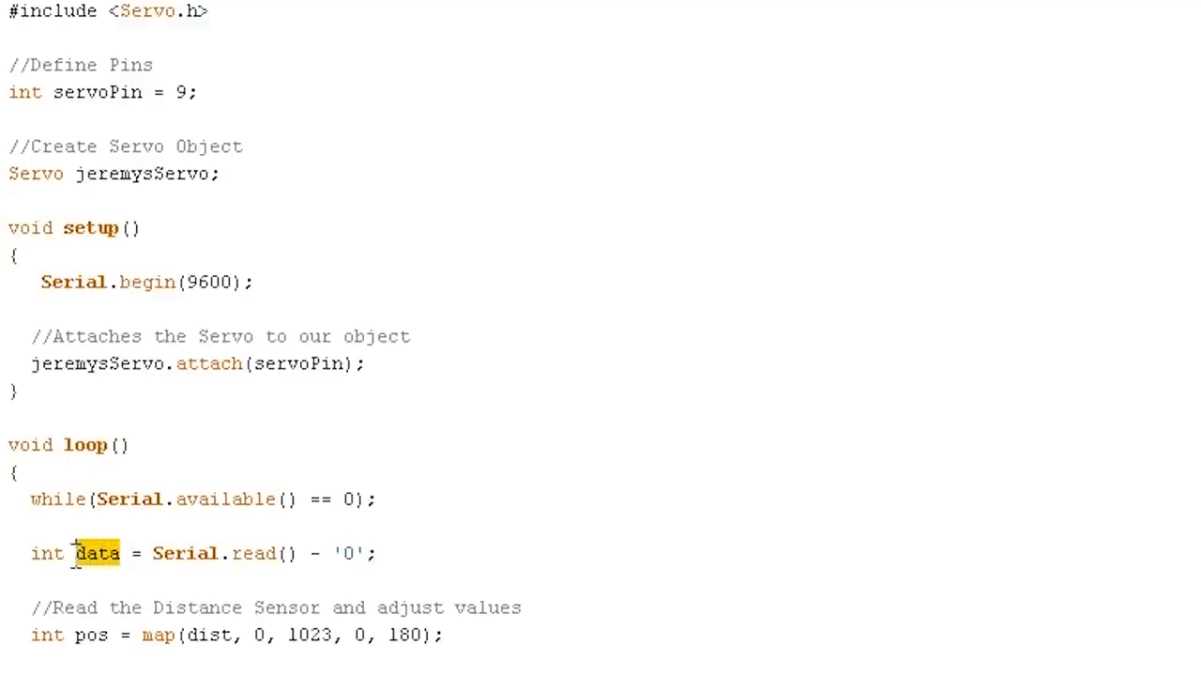
click(400, 553)
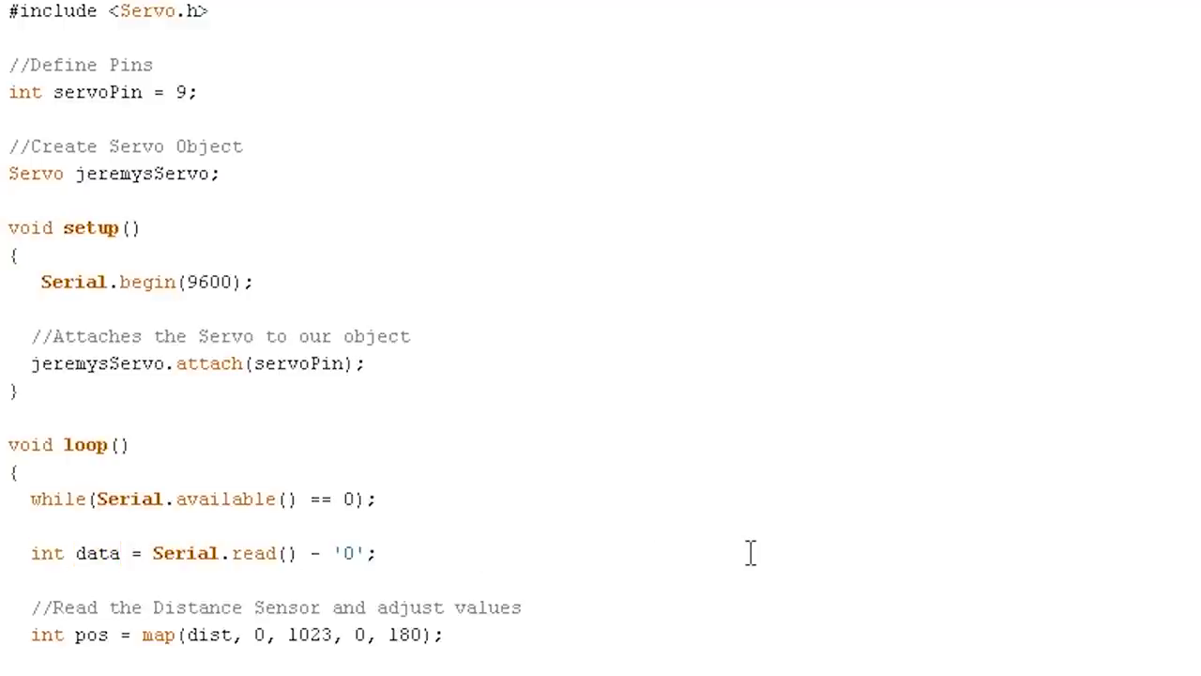
click(566, 535)
key(Return)
key(Return)
scroll(566, 535, down, 2)
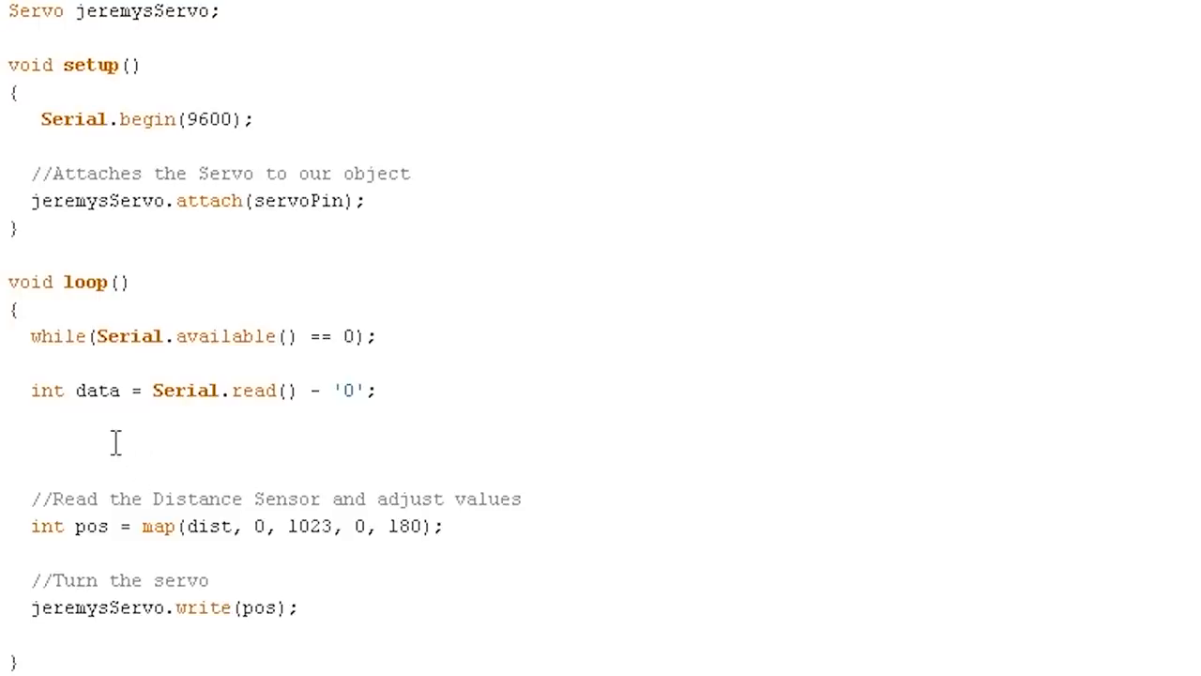
text(int pos)
text( = m)
text(ap)
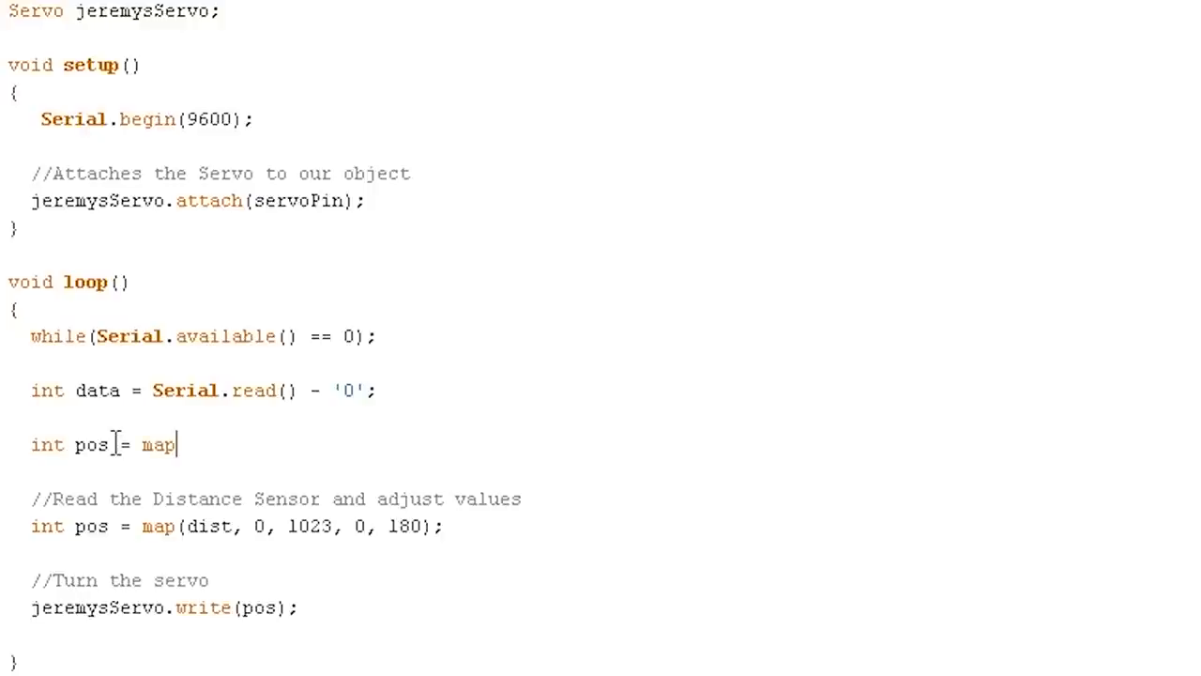
text((data)
text(, 0, )
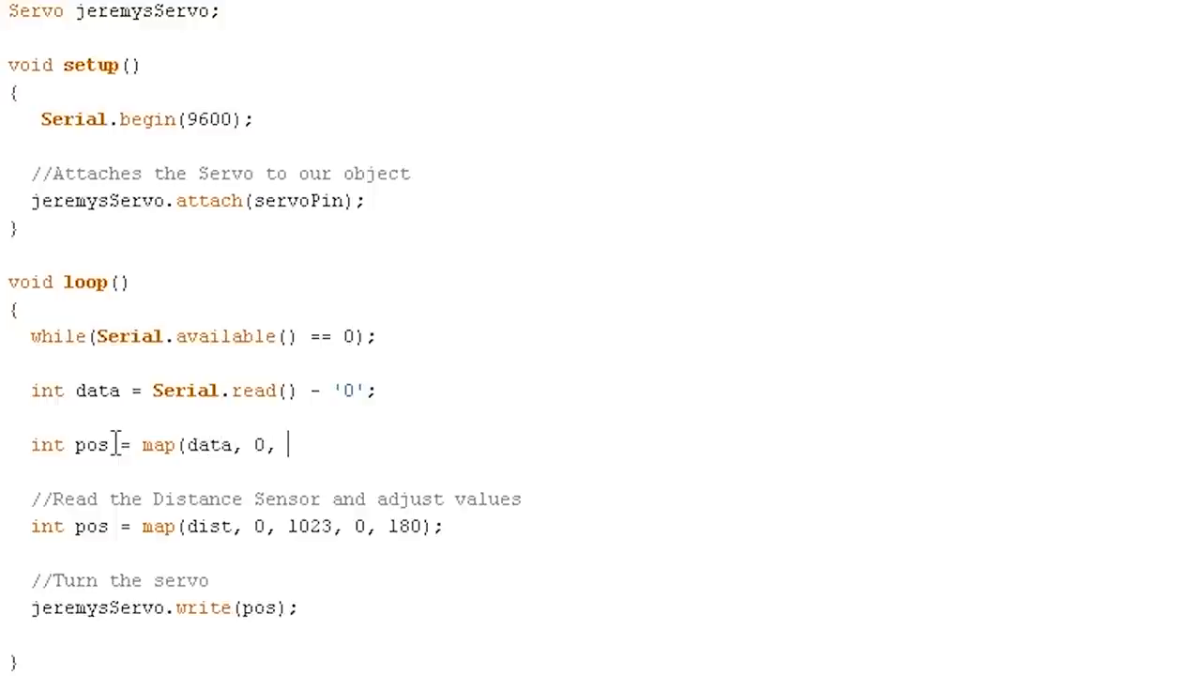
text(9, 0,)
text( 180))
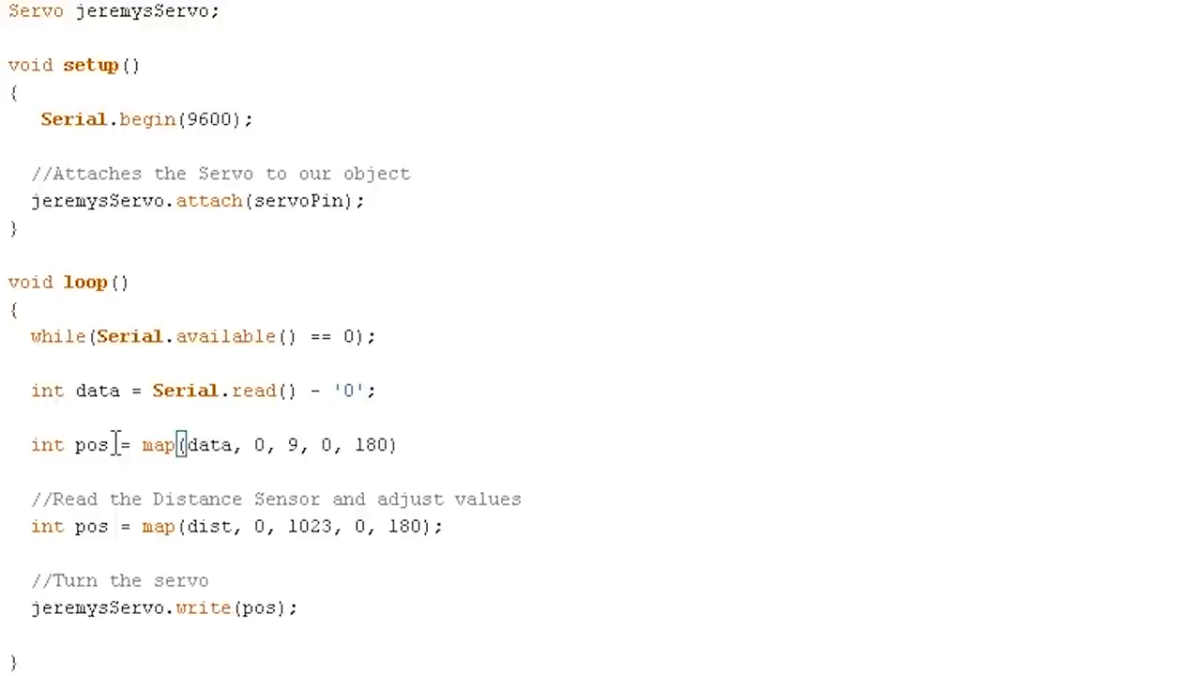
text(;)
Step: Add int pos = map(data, 0, 9, 0, 180); and pos = constrain(pos, 0, 180); in loop()
key(Return)
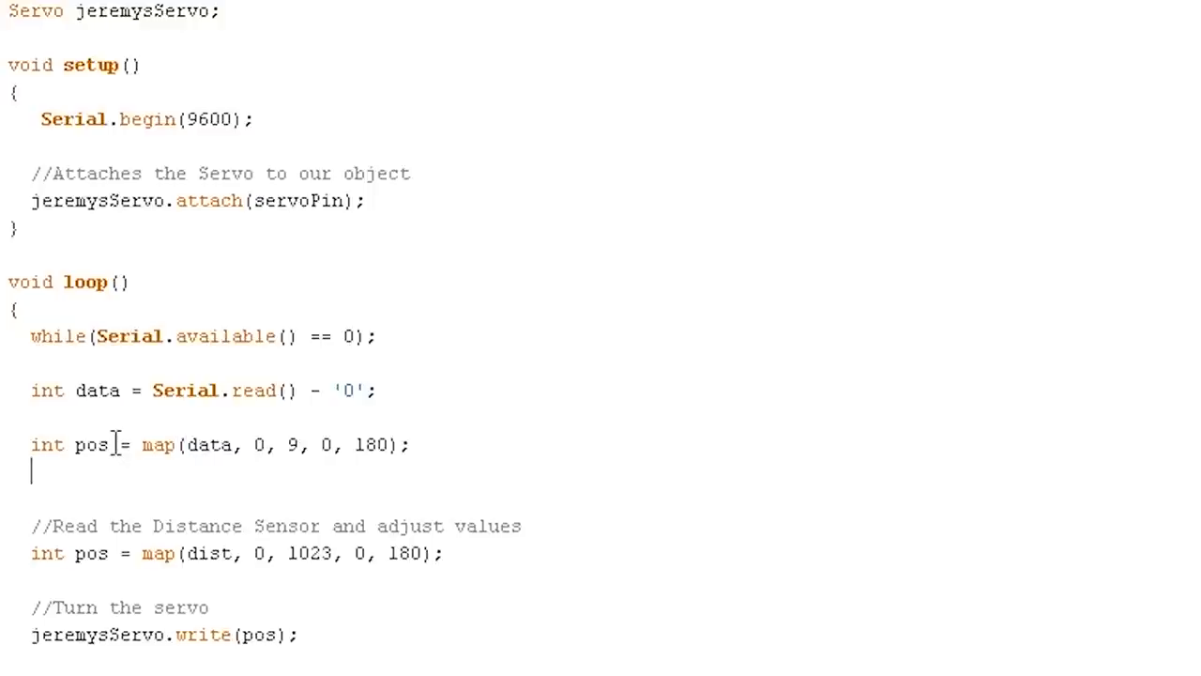
text(pos =)
text( constrain)
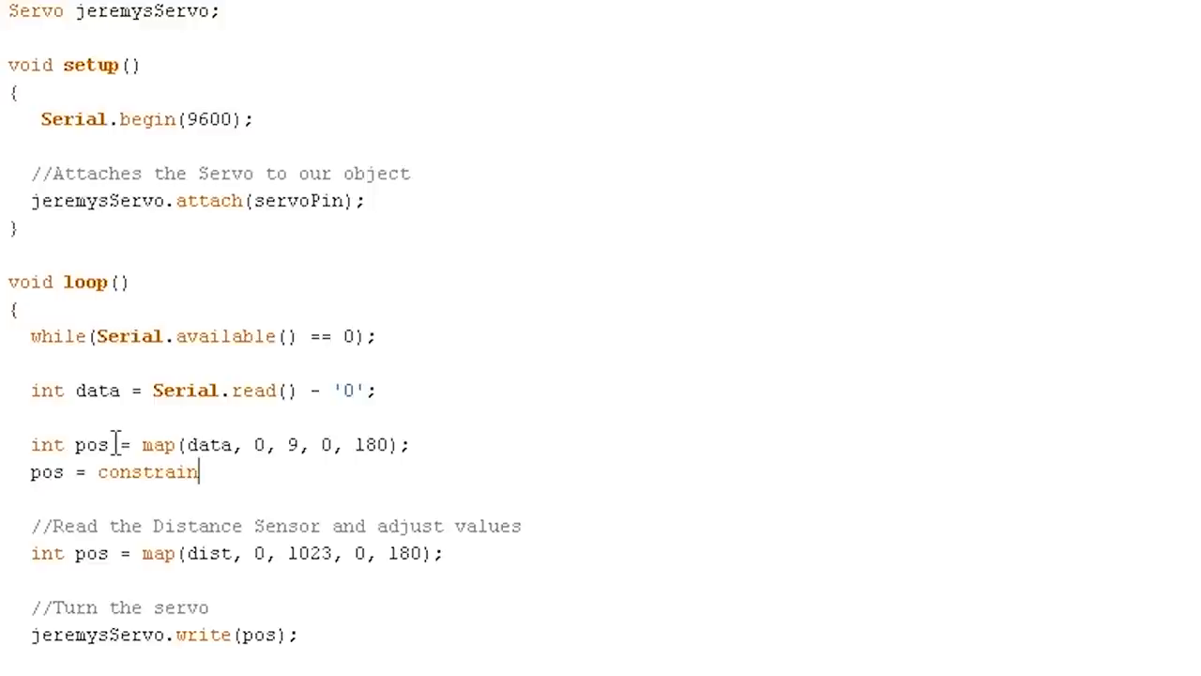
text((pos, )
text(0, 1)
text(80);)
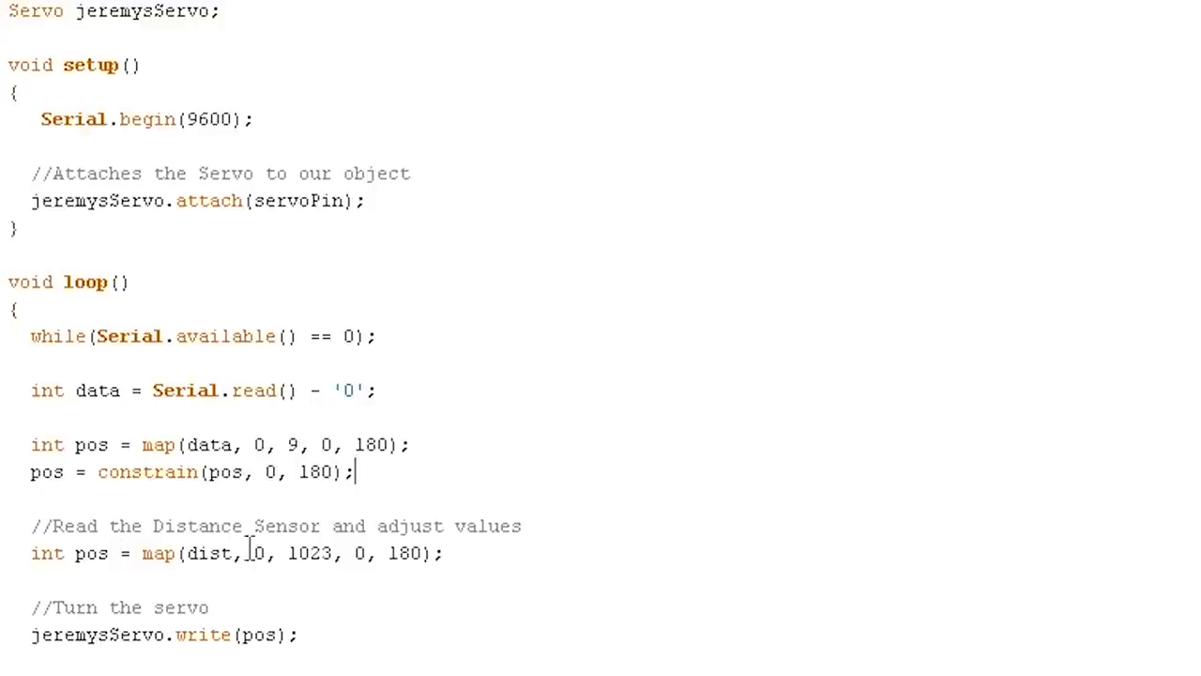
drag(445, 553, 4, 533)
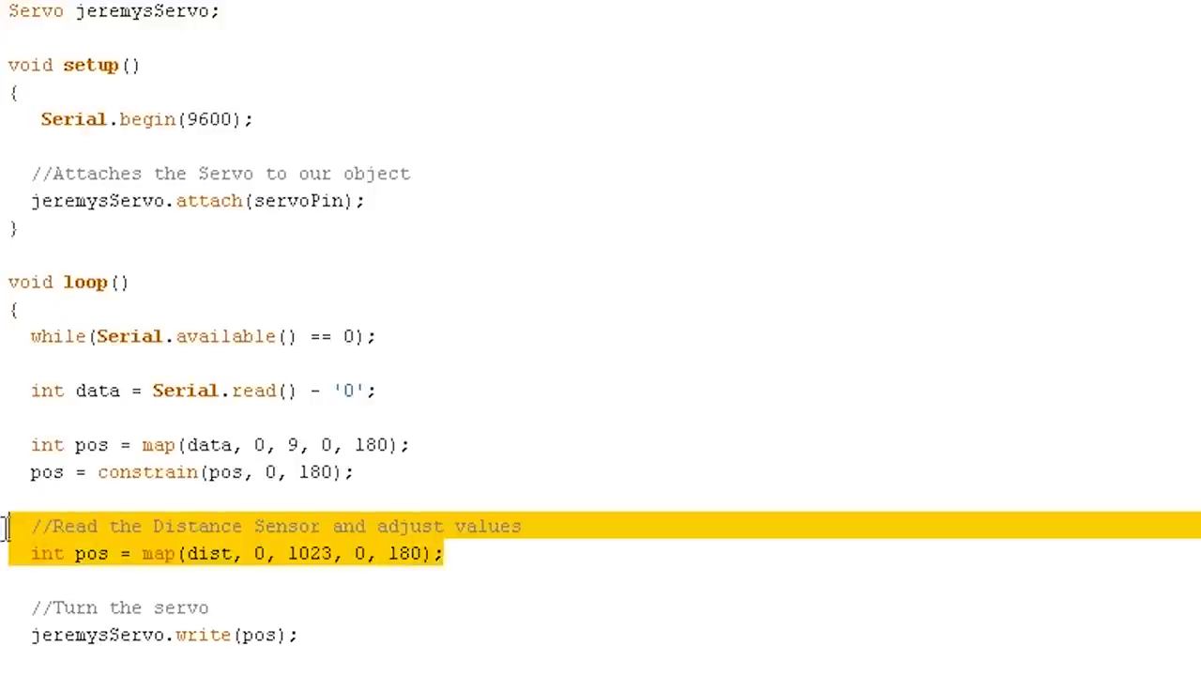
Step: Delete the old distance-sensor comment and map line, then add Serial.flush(); after jeremysServo.write(pos);
key(Delete)
key(BackSpace)
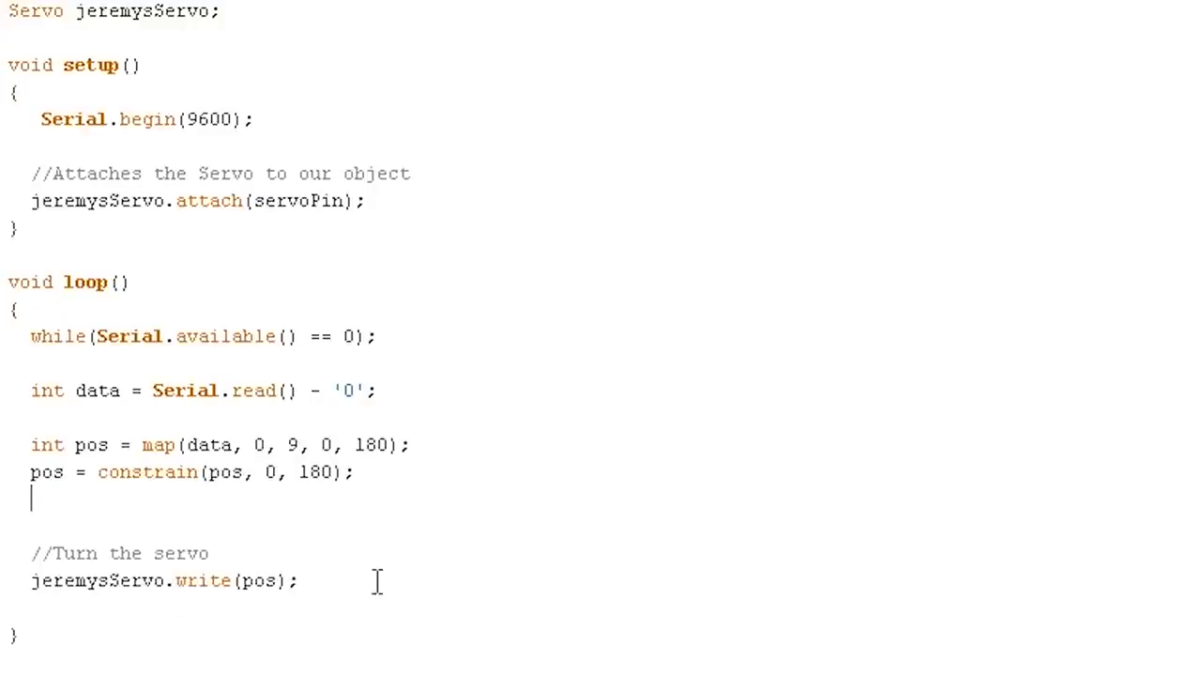
click(272, 553)
click(330, 580)
key(Return)
text(Serial.f)
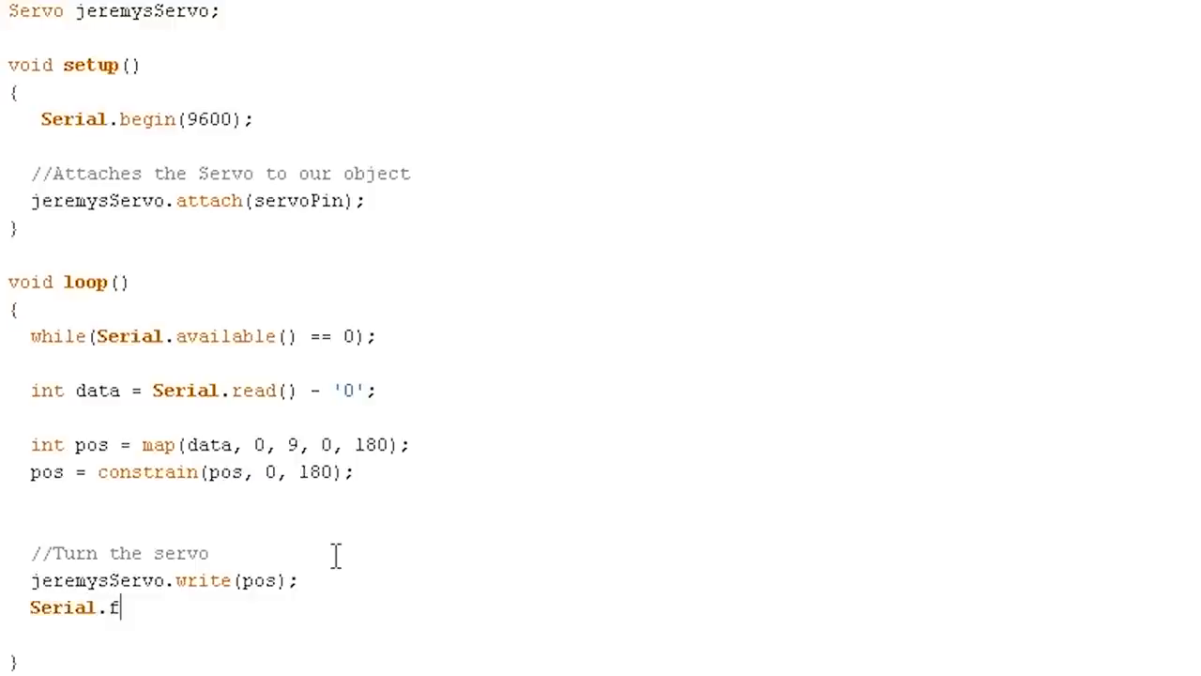
text(lush())
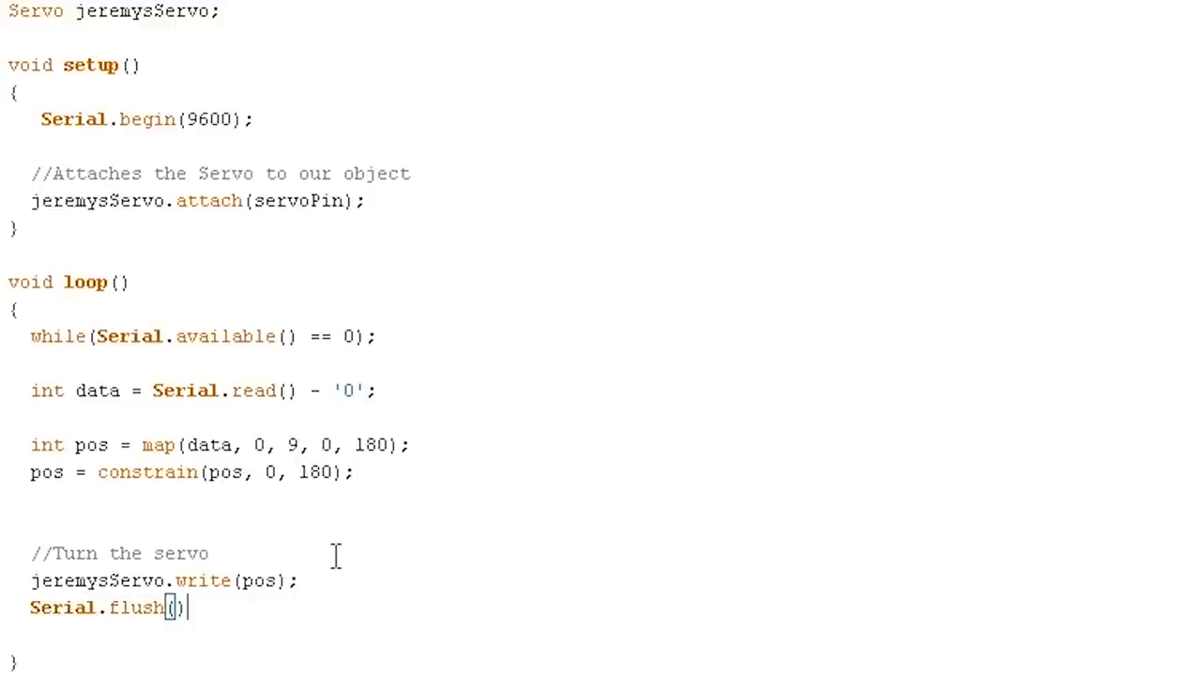
text(;)
click(290, 389)
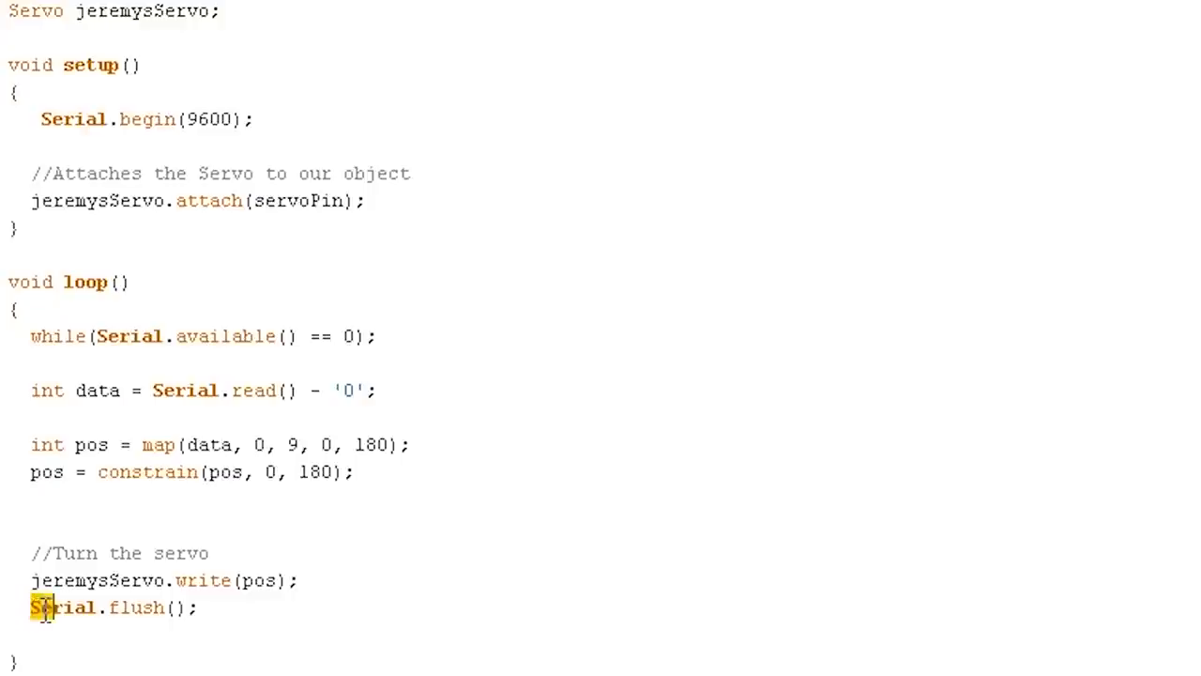
drag(45, 610, 208, 617)
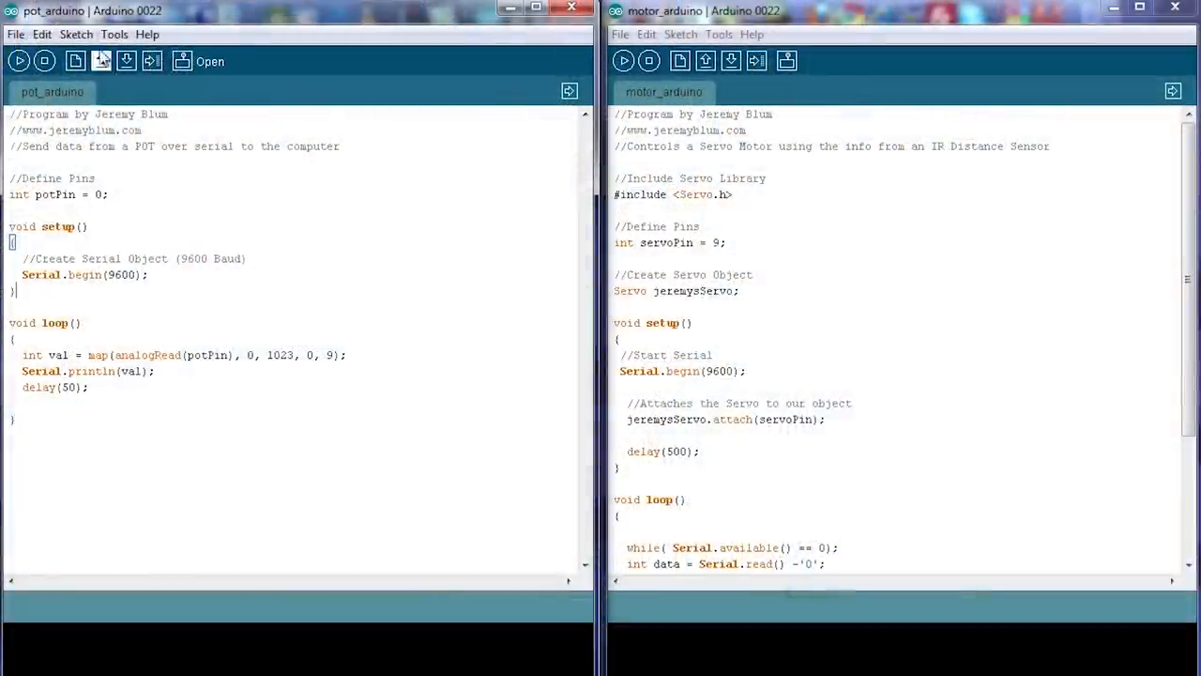
Step: Check the pot sketch's port, then set motor_arduino's serial port to COM5
click(115, 34)
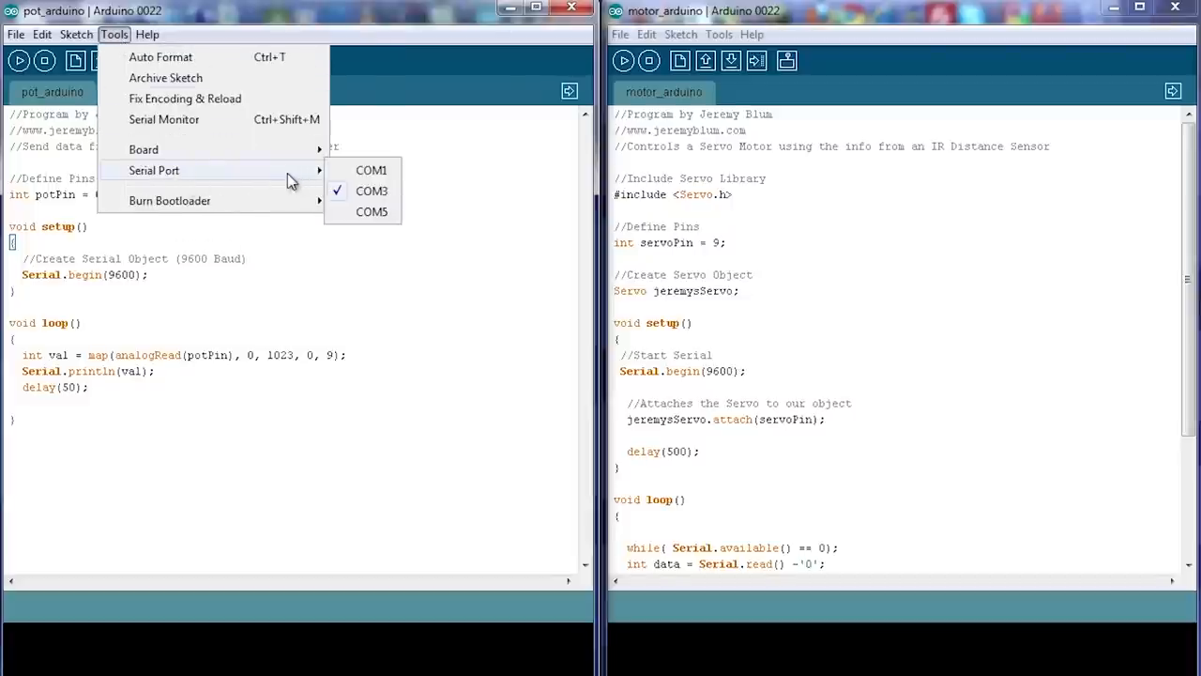
click(375, 18)
click(795, 19)
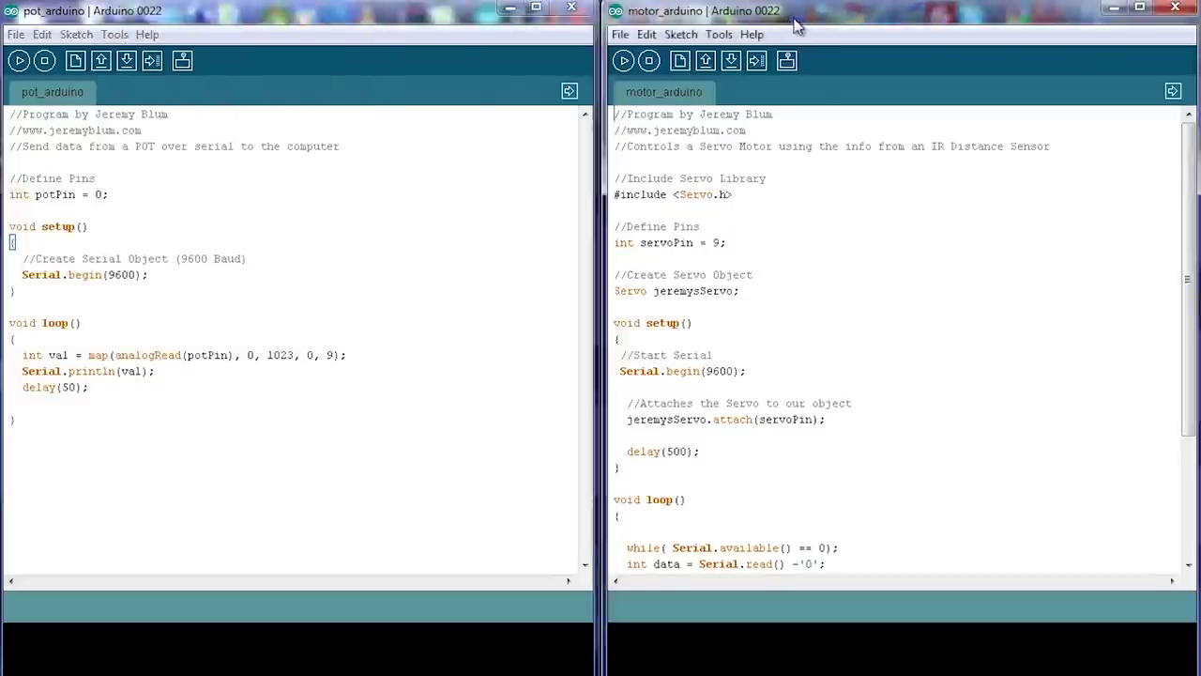
click(718, 34)
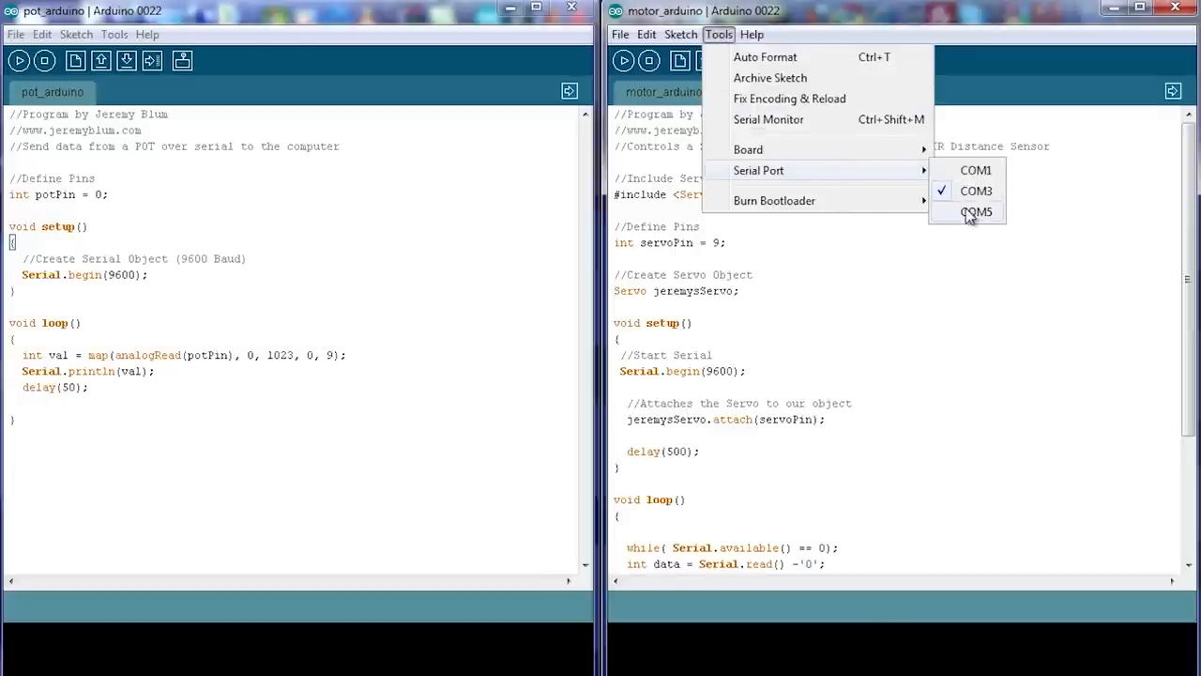
click(969, 214)
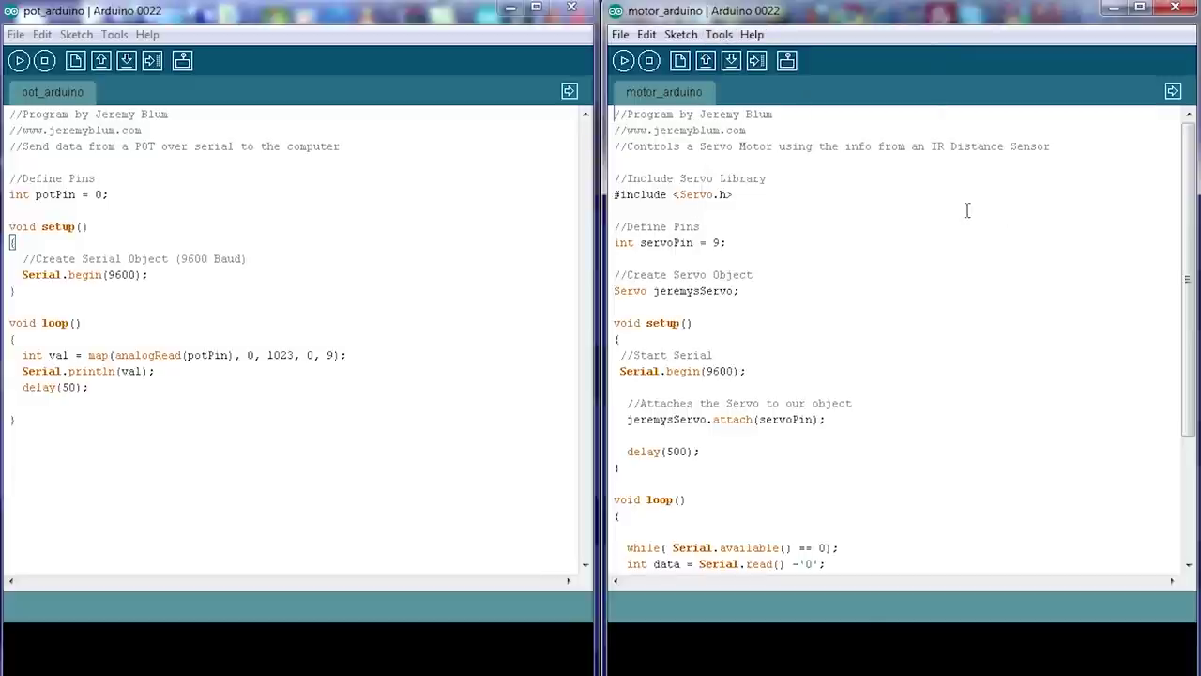
click(525, 19)
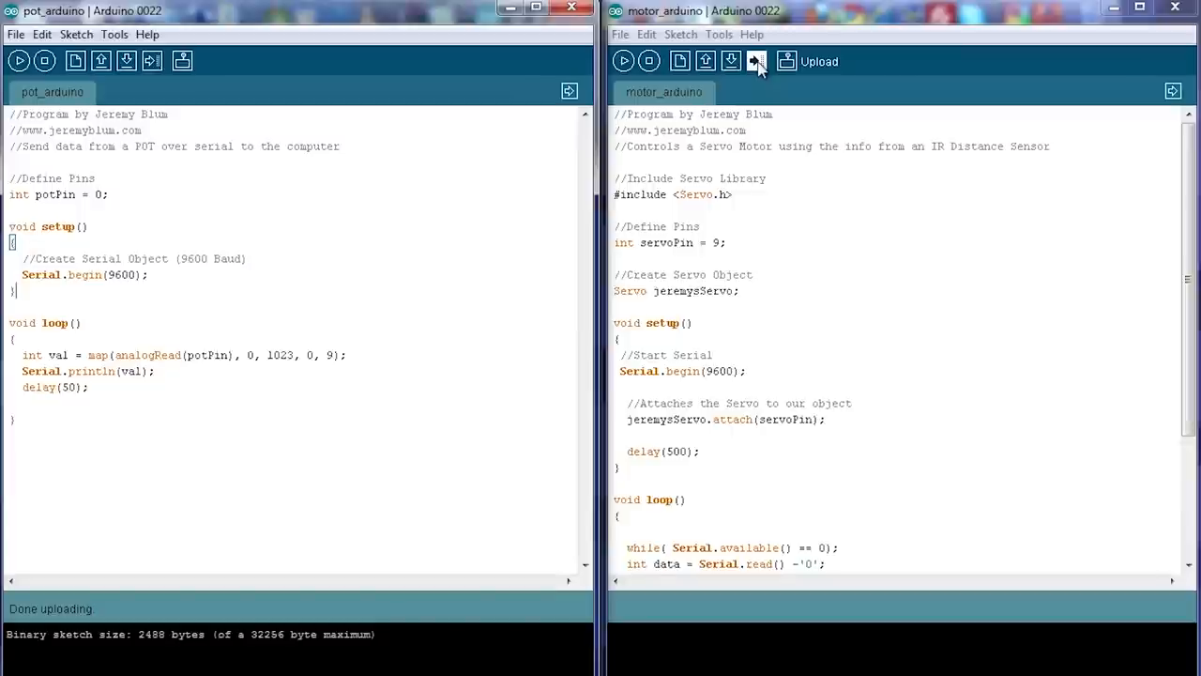
Step: Upload the motor_arduino sketch to its Arduino board
click(757, 62)
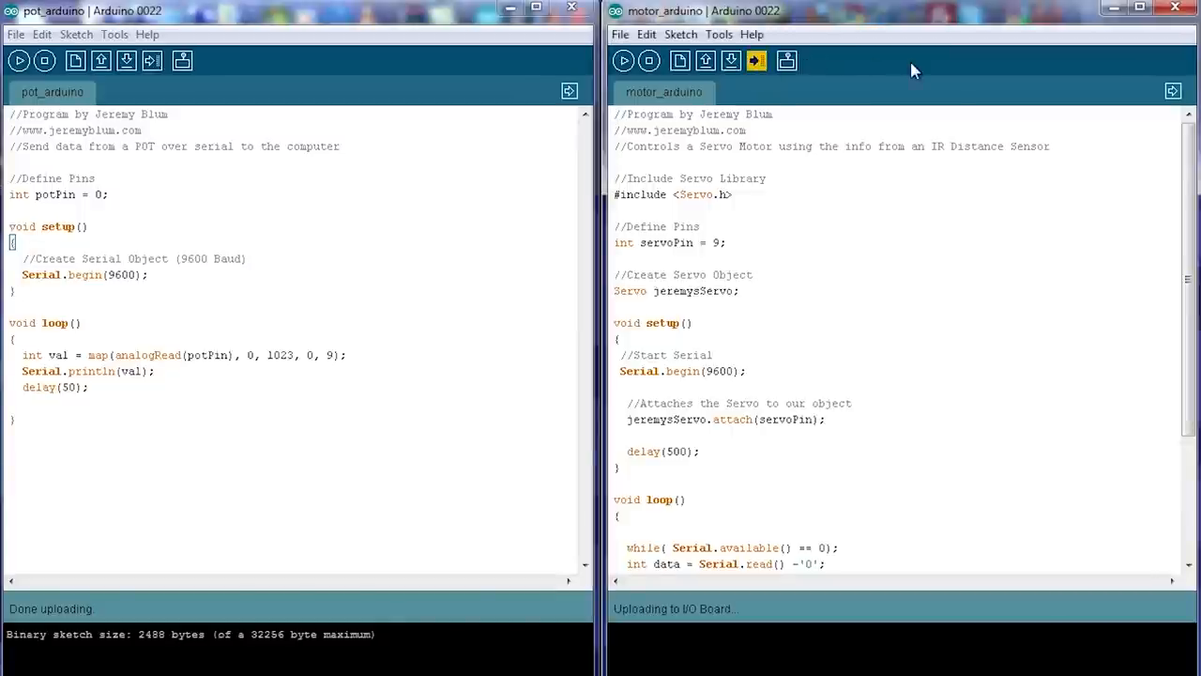